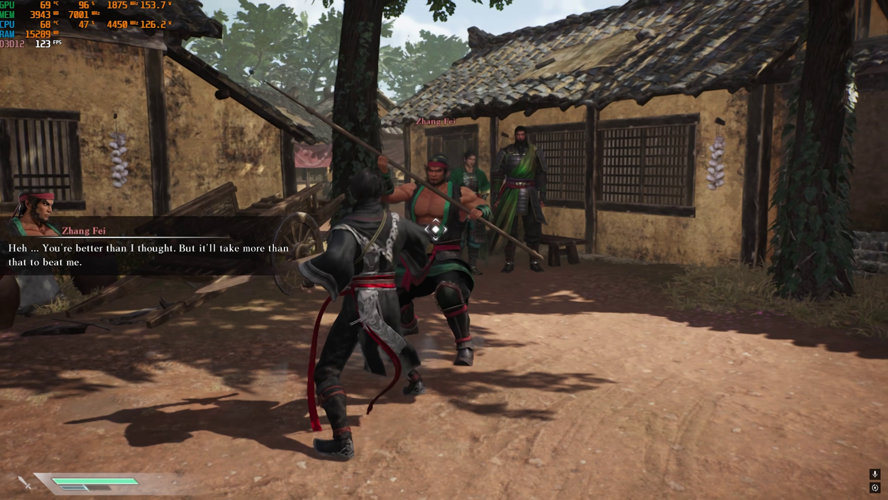
Dodge back from Zhang Fei, run at him and land a leaping strike
key(space)
key(w)
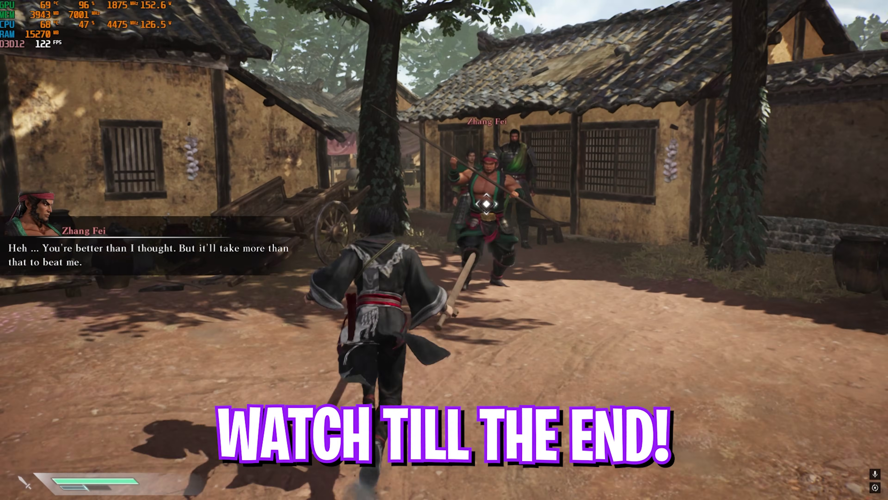
key(space)
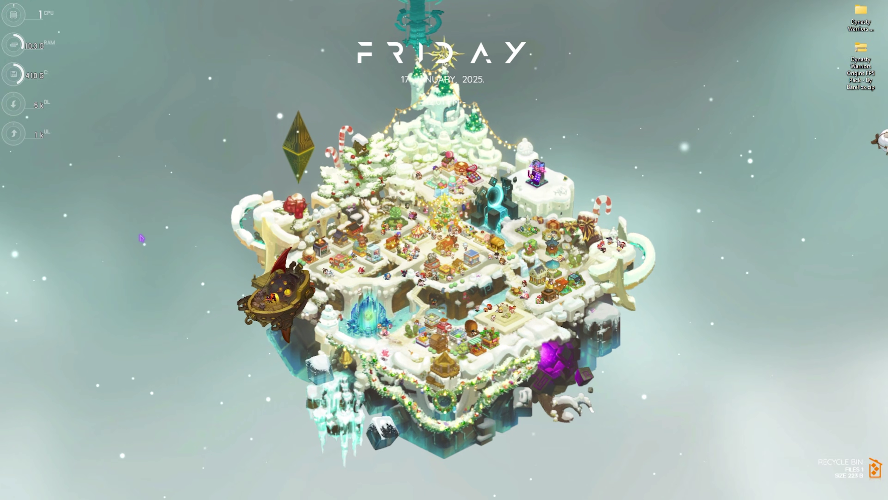
Launch Windows Settings by searching 'set' in Start
key(super)
text(settings)
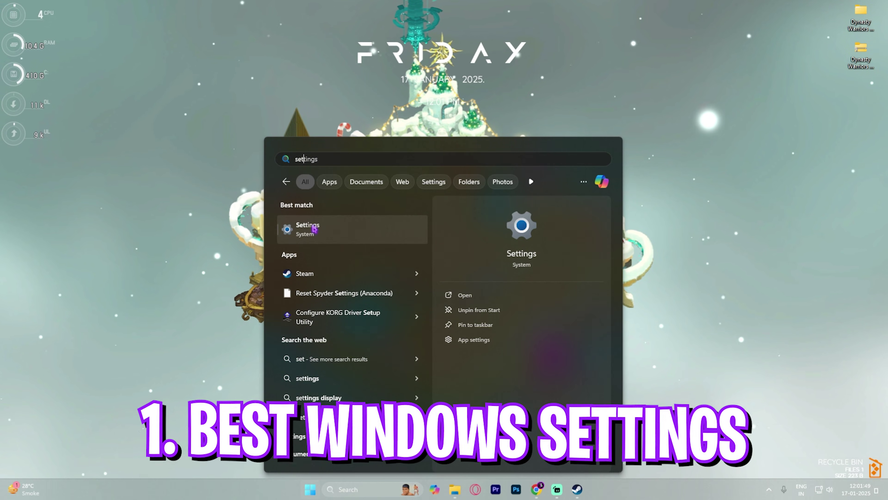
click(314, 230)
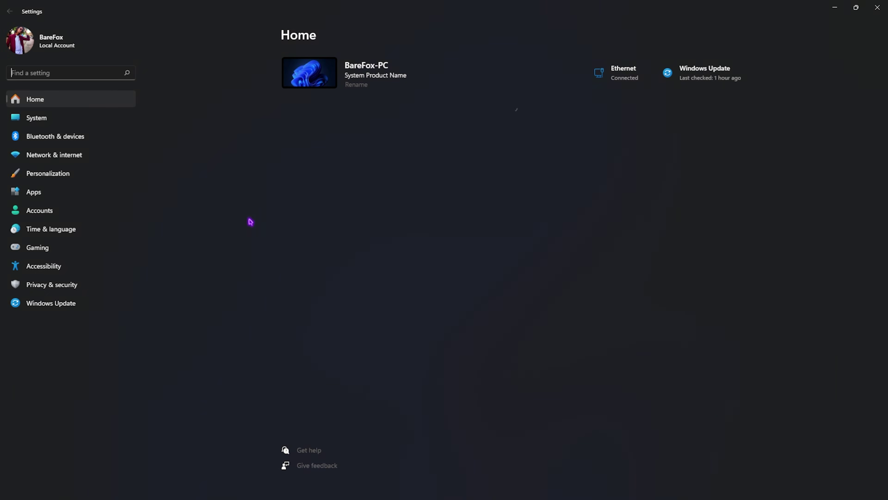
Under Gaming, confirm the controller can't open Game Bar and that Game Mode is On
click(77, 247)
click(369, 72)
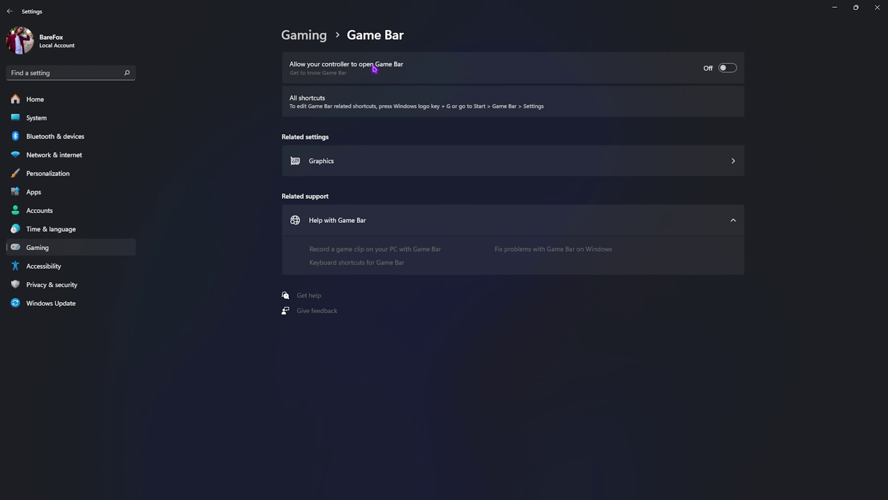
click(310, 46)
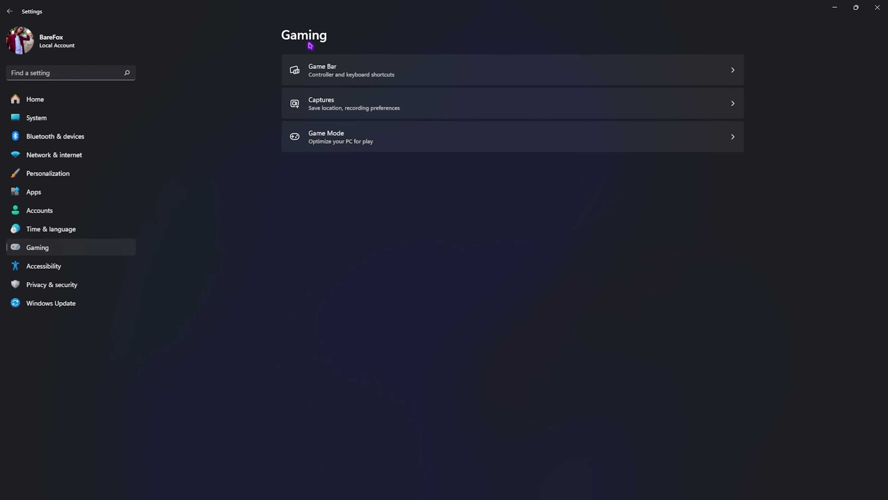
click(349, 138)
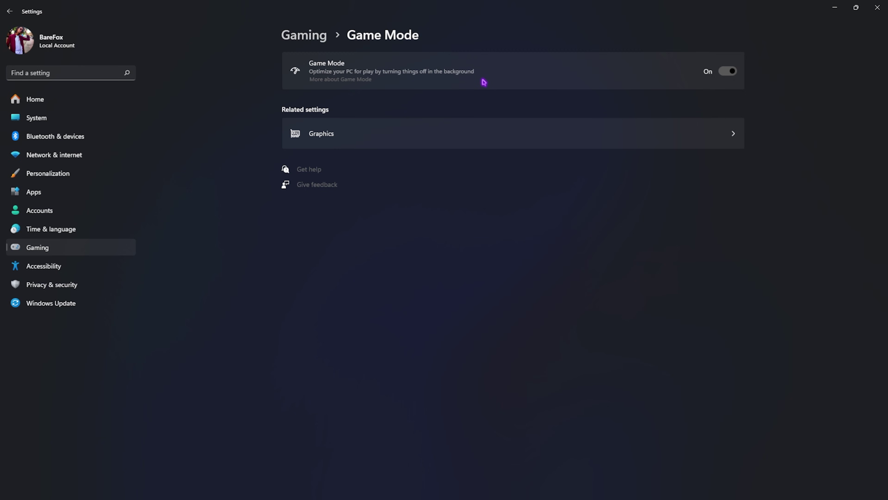
Review the default graphics settings on the Graphics page, then return to custom app options
click(392, 133)
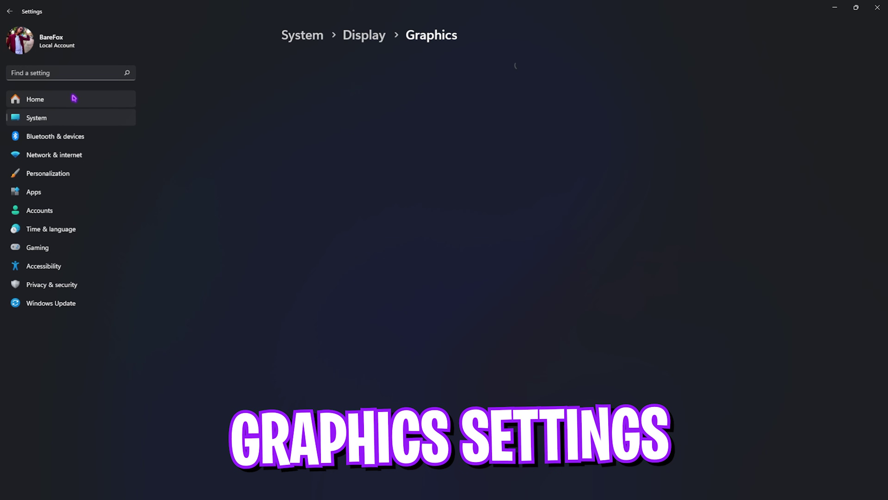
click(316, 81)
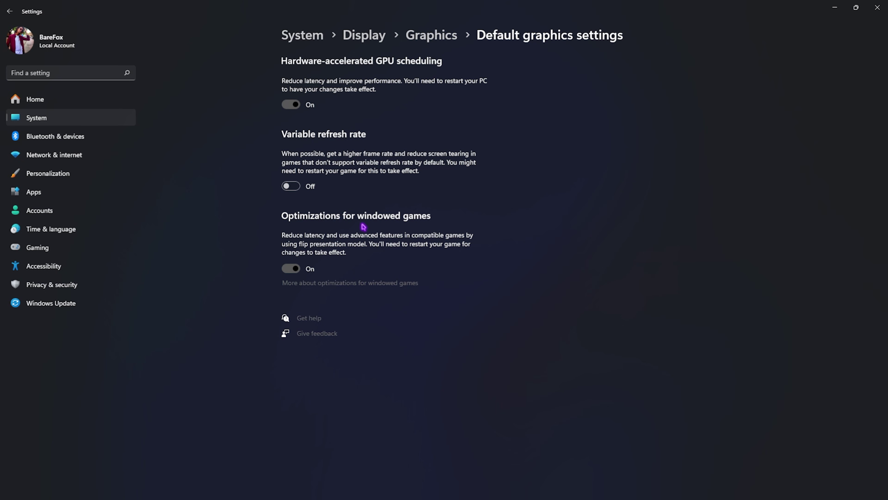
key(alt+Left)
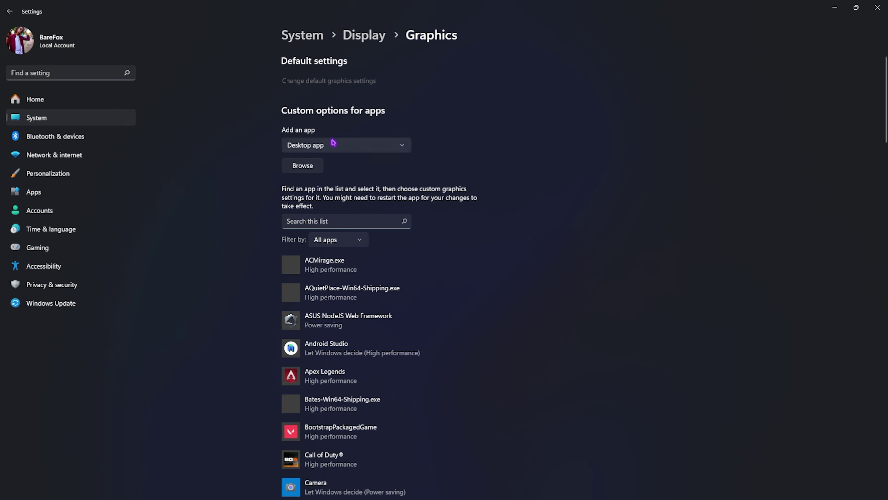
Add DWORIGINS.exe with a High performance graphics preference and close Settings
click(321, 165)
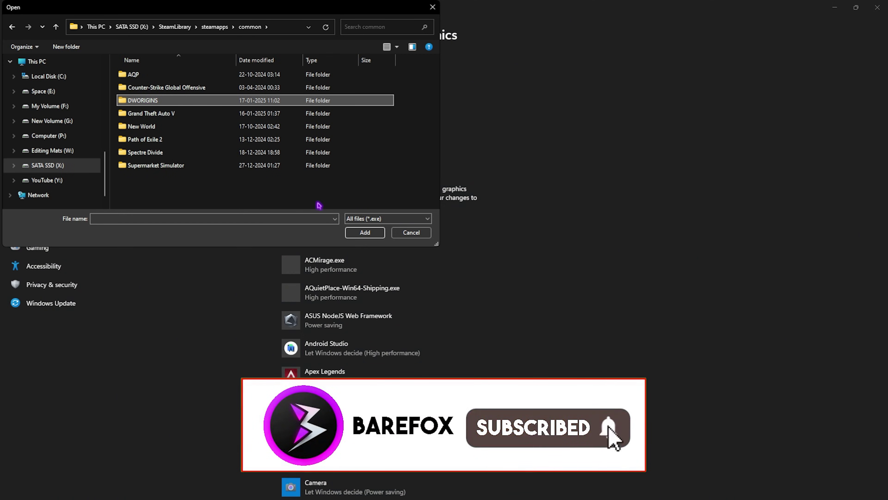
click(365, 232)
click(156, 113)
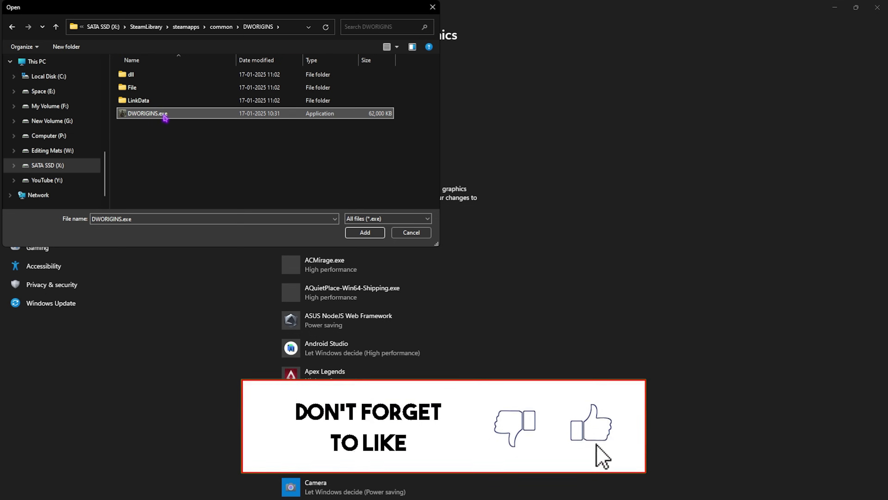
click(373, 234)
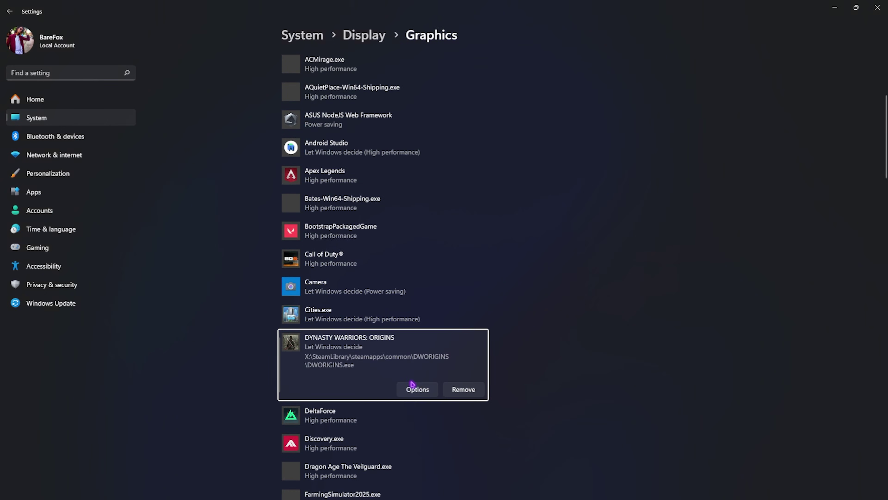
click(418, 390)
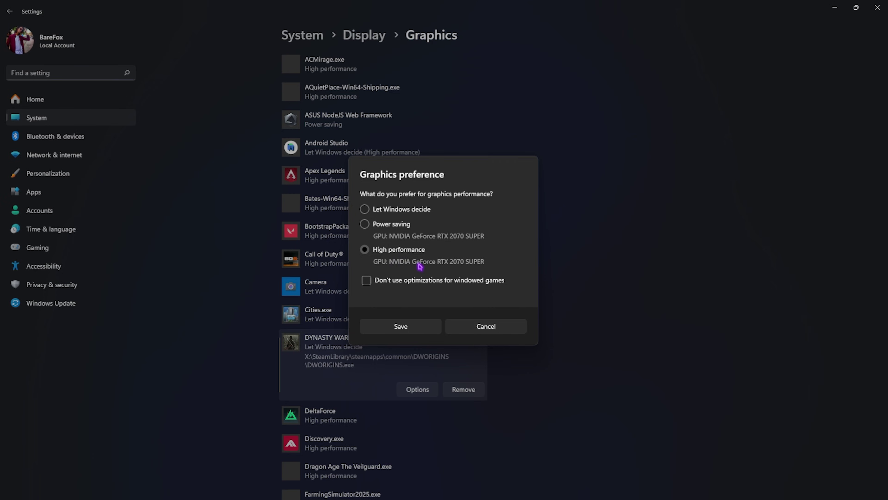
click(414, 327)
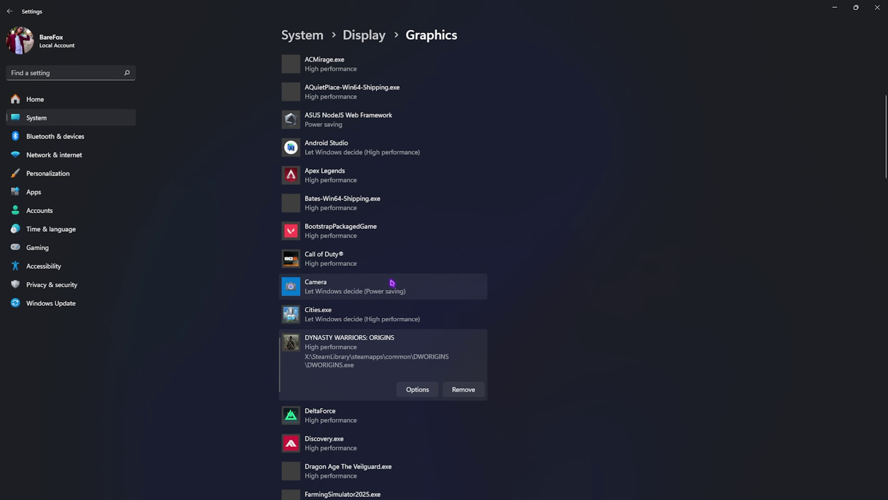
click(877, 7)
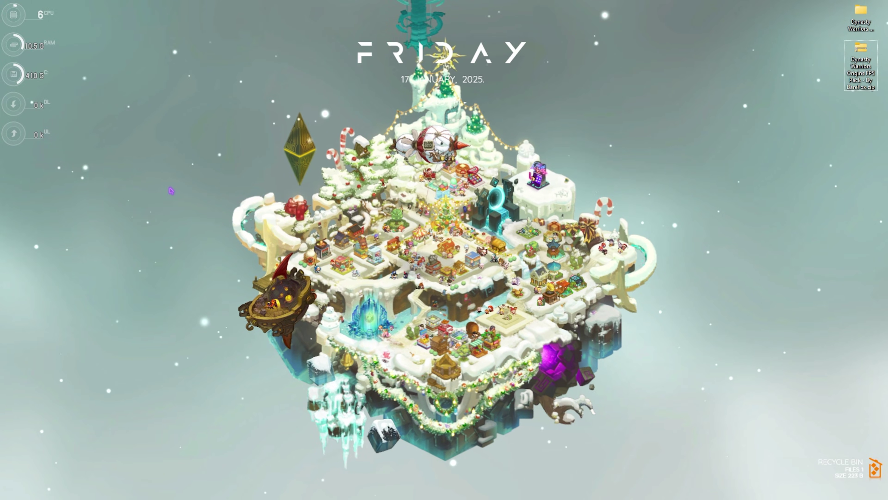
Disable fullscreen optimizations for DWORIGINS.exe in its Compatibility properties, leaving high DPI settings unchanged
key(super)
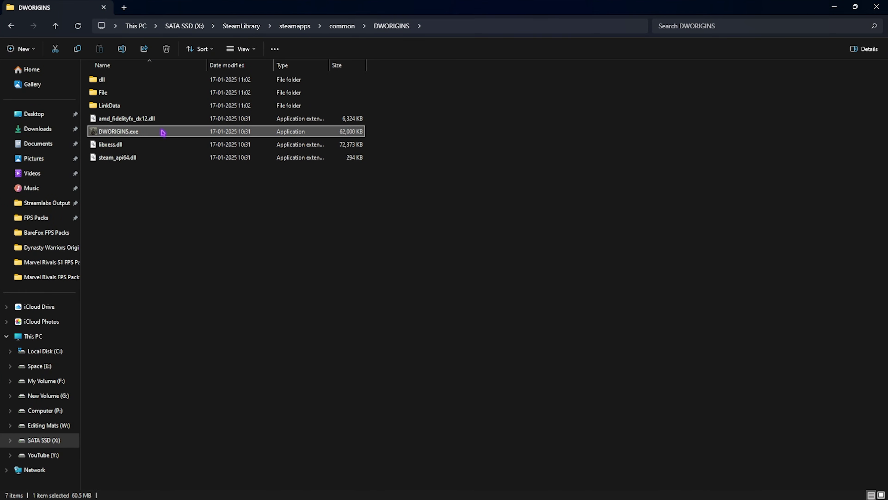
right_click(164, 136)
click(217, 266)
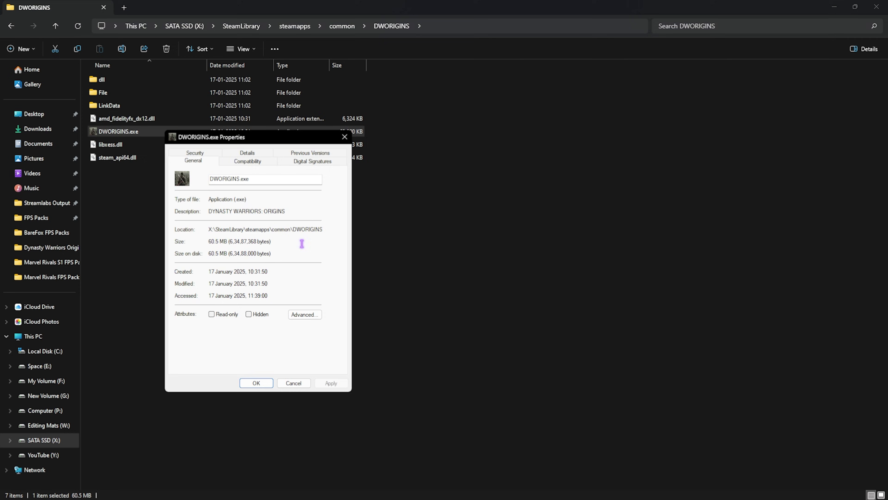
click(257, 167)
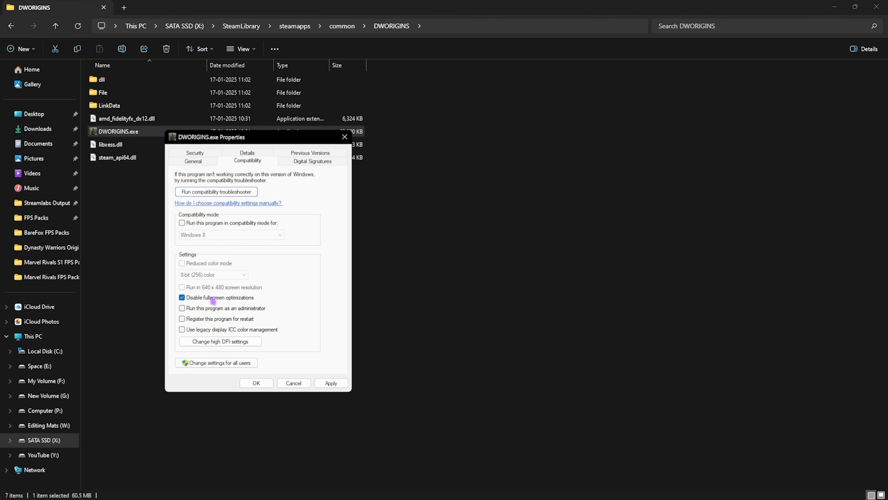
click(206, 344)
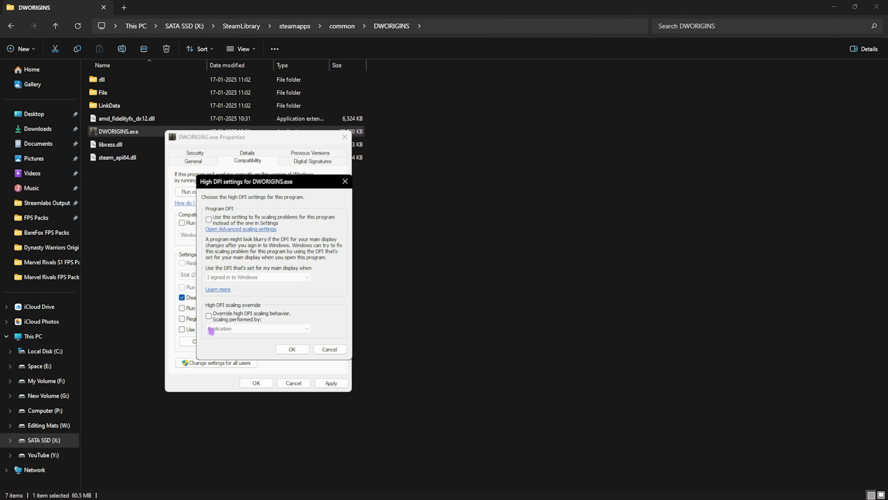
click(291, 350)
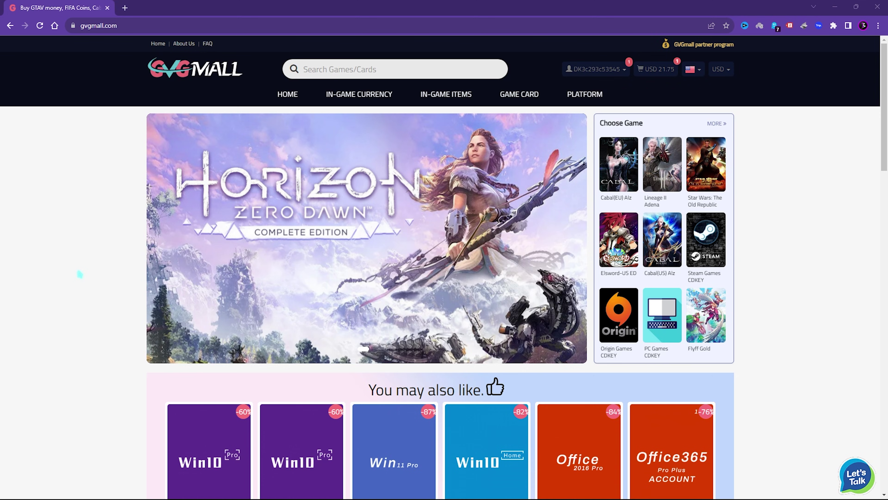
Browse the GVGMall page and its game category navigation menus
scroll(79, 274, down, 4)
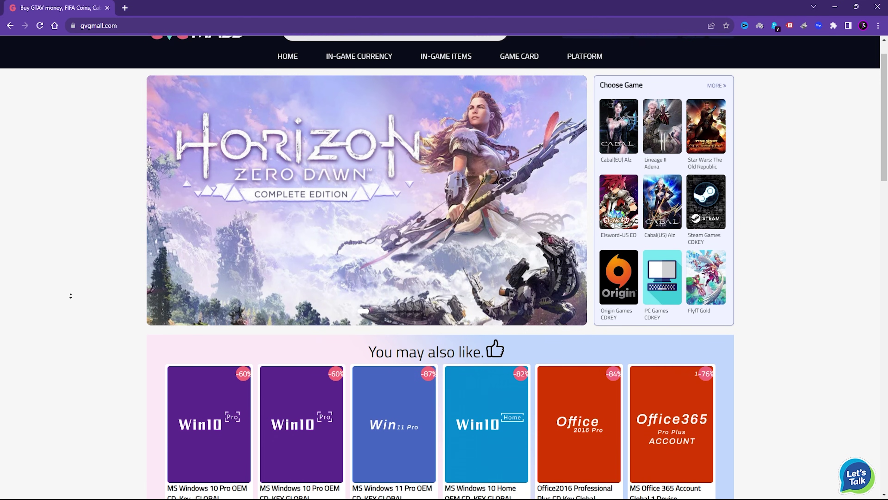
scroll(71, 295, down, 6)
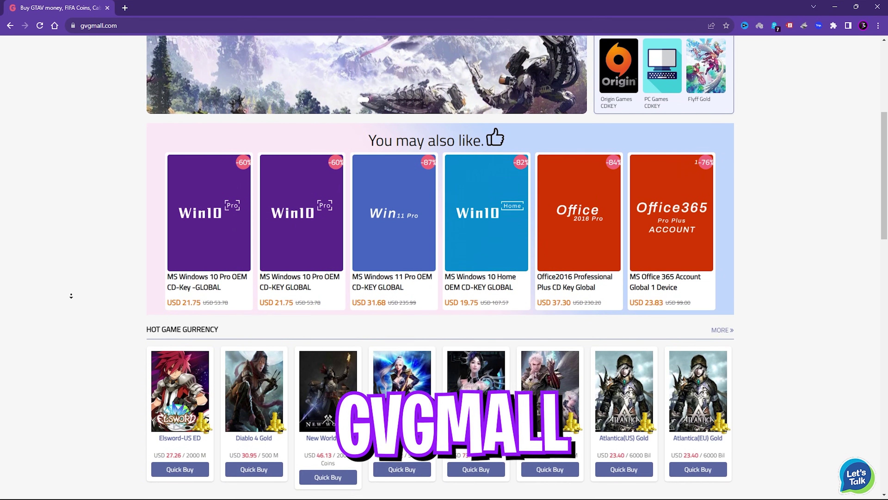
scroll(71, 295, down, 4)
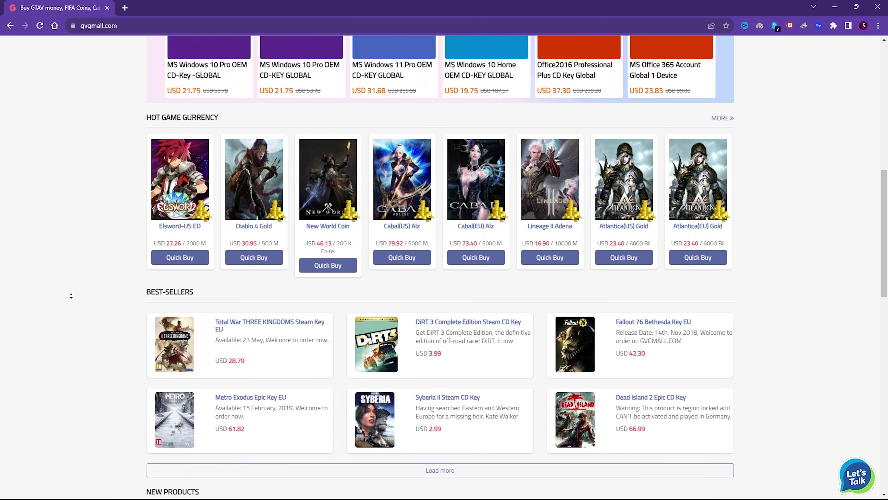
scroll(73, 298, up, 3)
scroll(73, 298, up, 10)
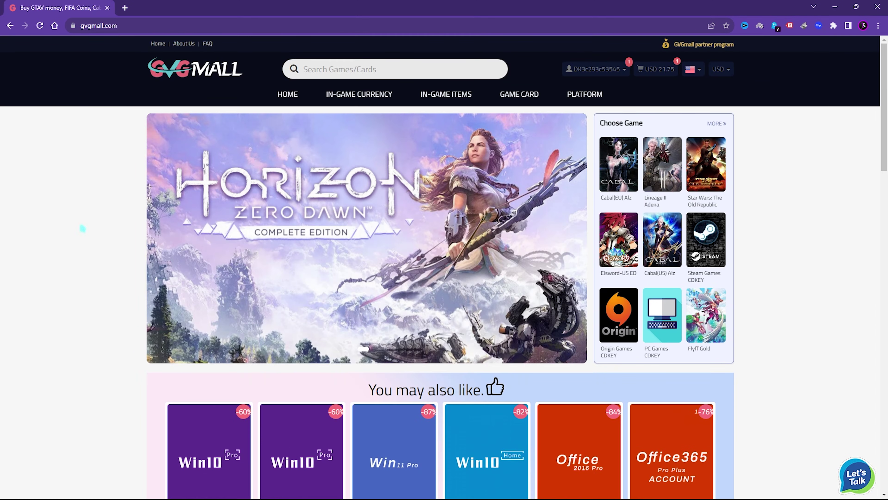
mouse_move(473, 99)
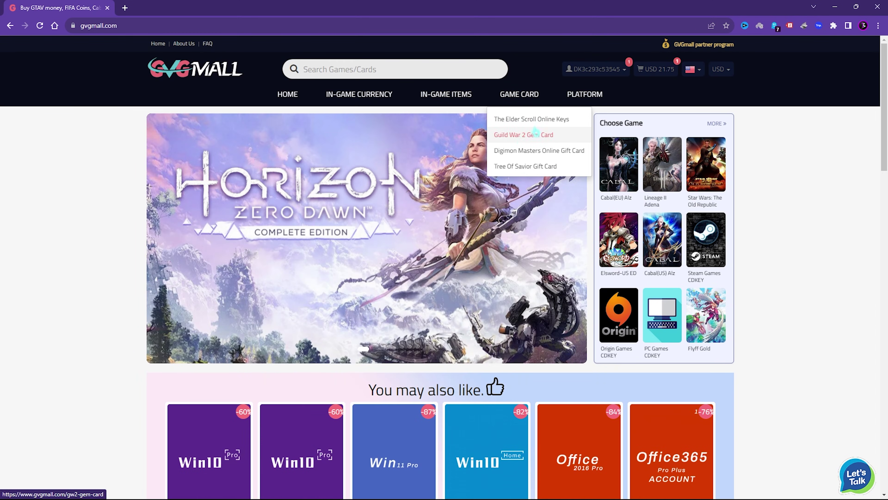
mouse_move(584, 99)
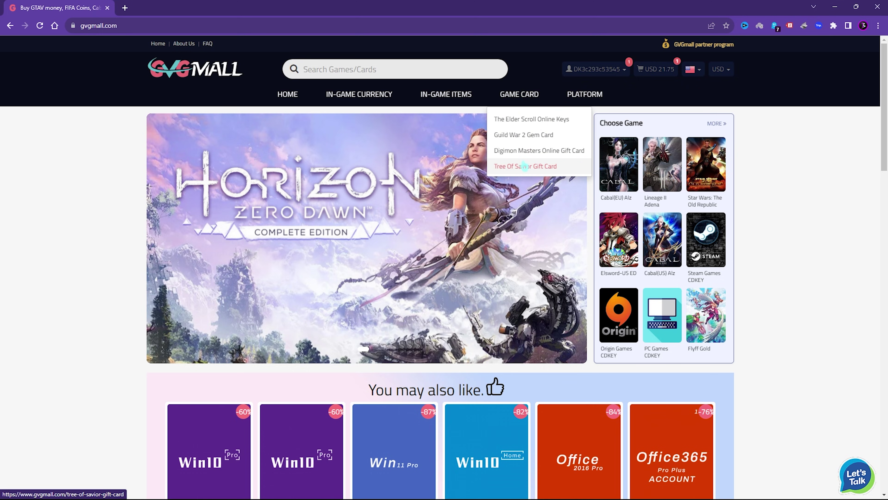
mouse_move(446, 99)
mouse_move(358, 93)
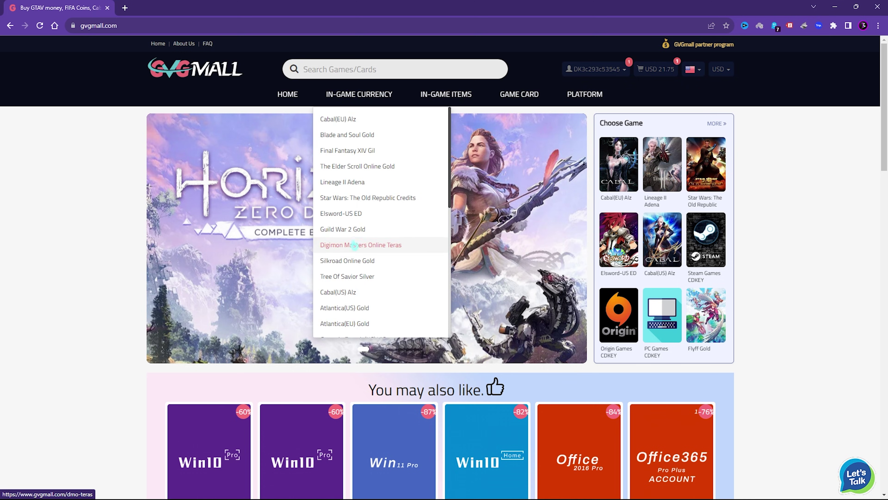
Scroll down to 'You may also like' with the MS Windows 11 Pro OEM key card
scroll(363, 251, down, 5)
scroll(363, 250, down, 4)
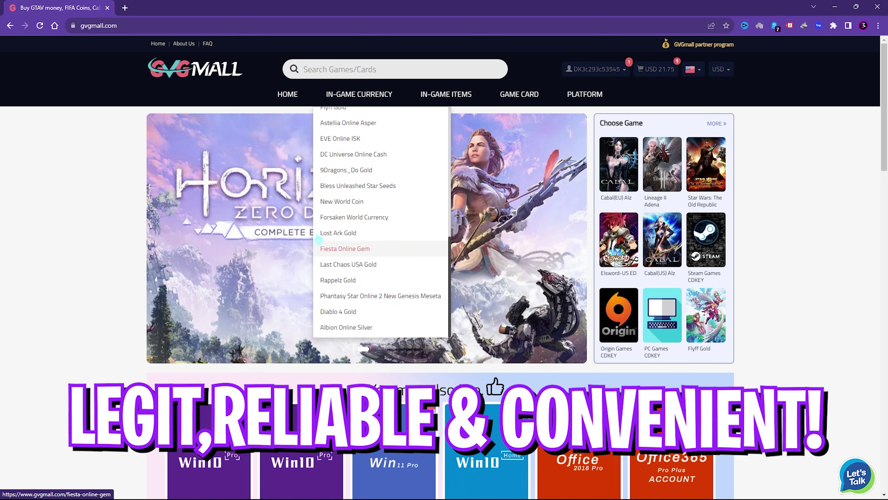
scroll(66, 257, down, 2)
scroll(66, 257, up, 2)
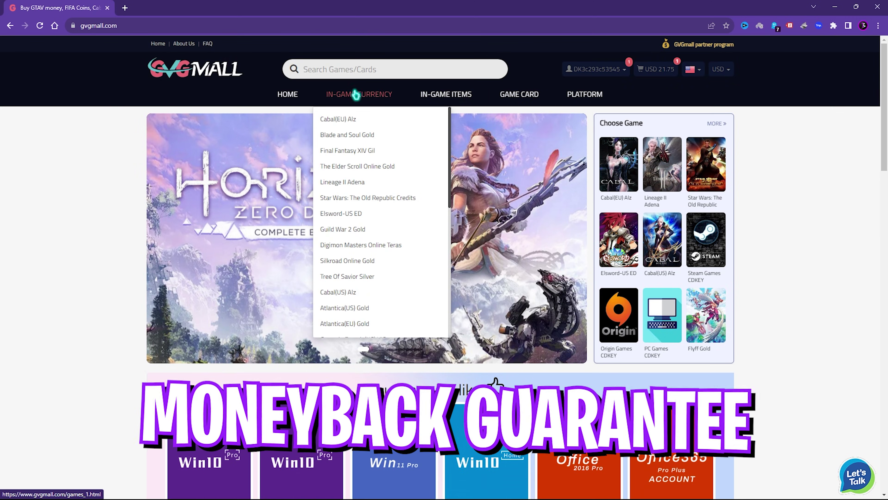
scroll(352, 280, down, 3)
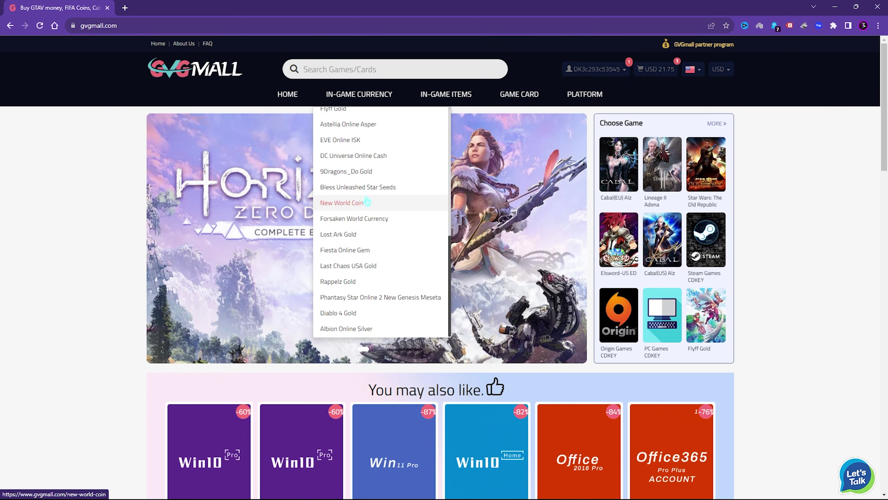
scroll(68, 248, down, 5)
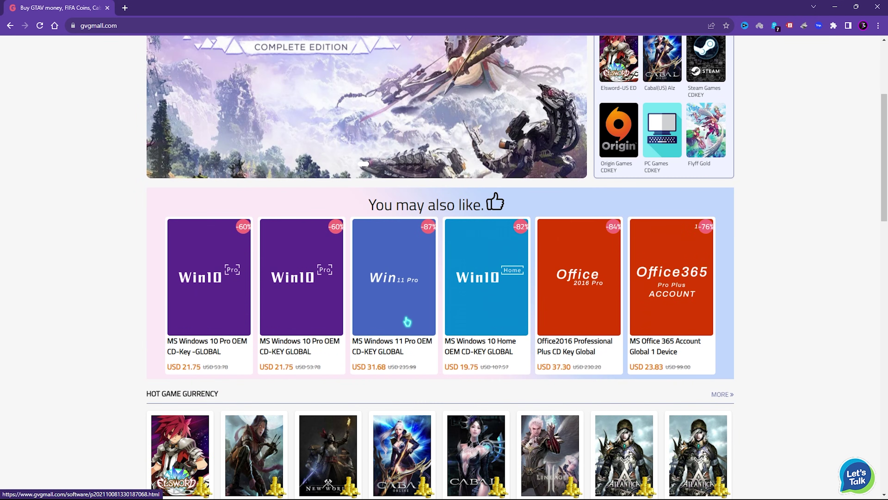
scroll(122, 390, up, 1)
scroll(122, 390, down, 1)
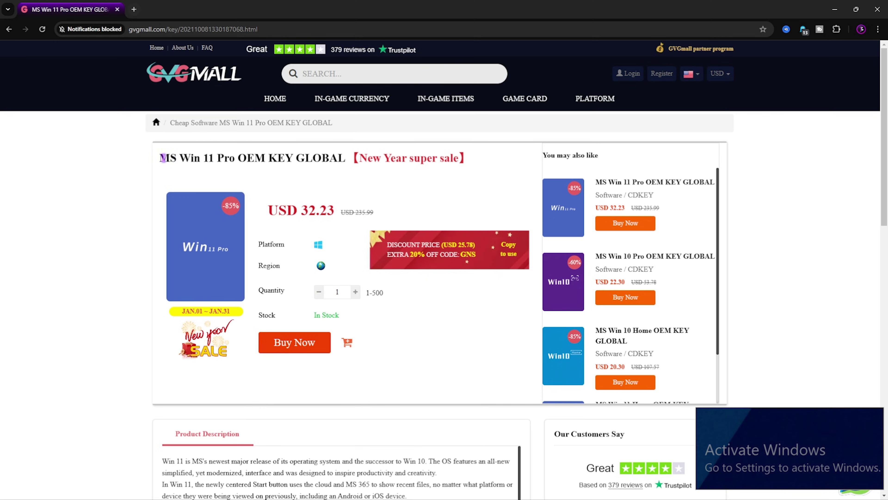
Highlight the product title and the New Year super sale tag
drag(161, 158, 462, 158)
click(352, 159)
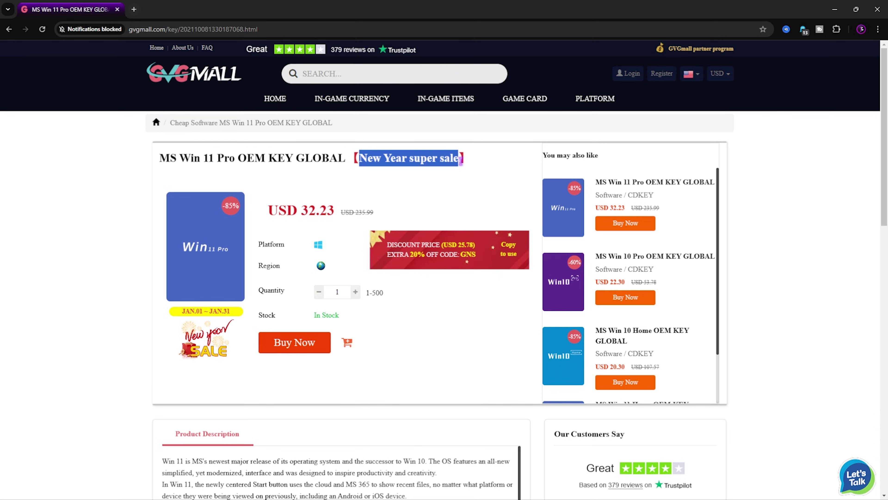
click(347, 197)
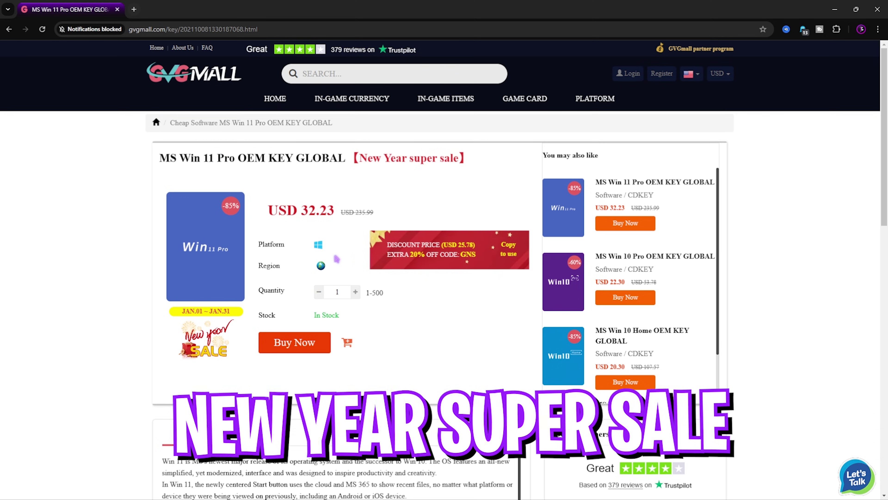
scroll(367, 245, down, 4)
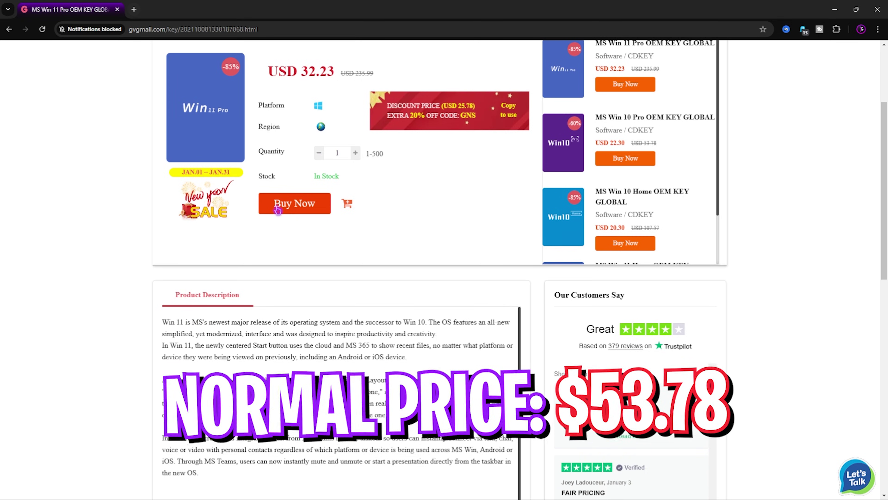
scroll(318, 209, up, 4)
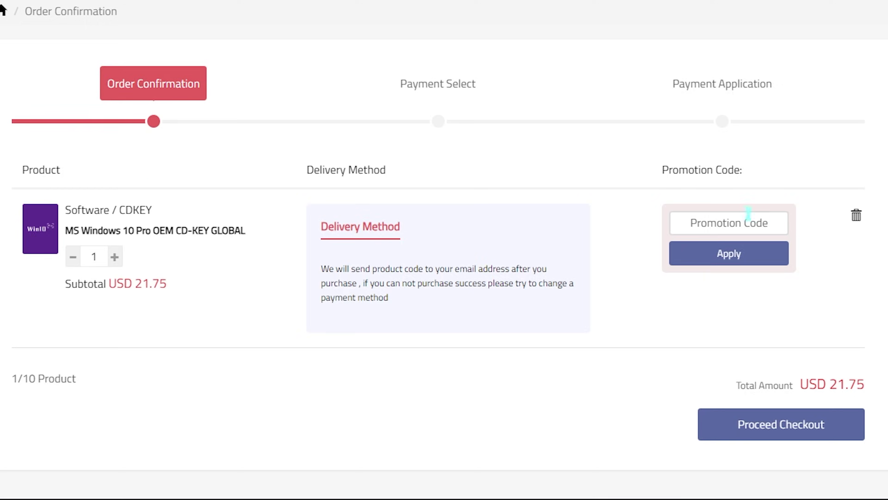
Apply promotion code FOX25 so the order total drops to USD 16.31
click(747, 222)
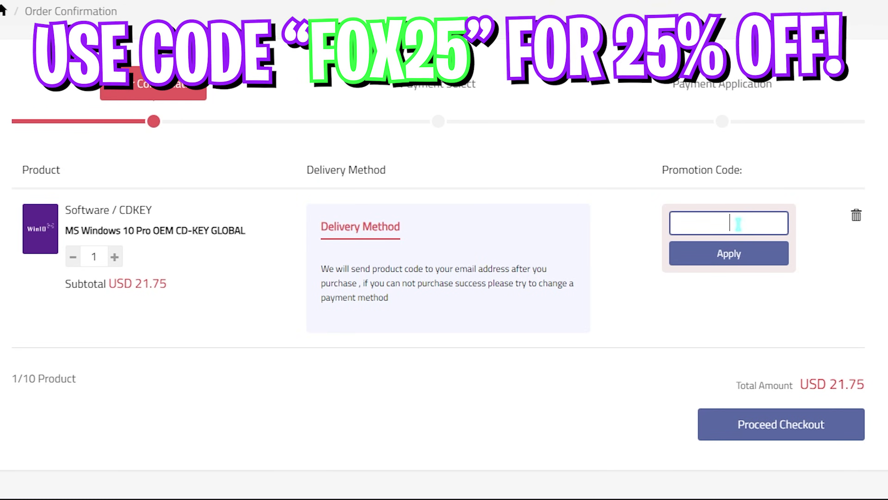
text(FOX25)
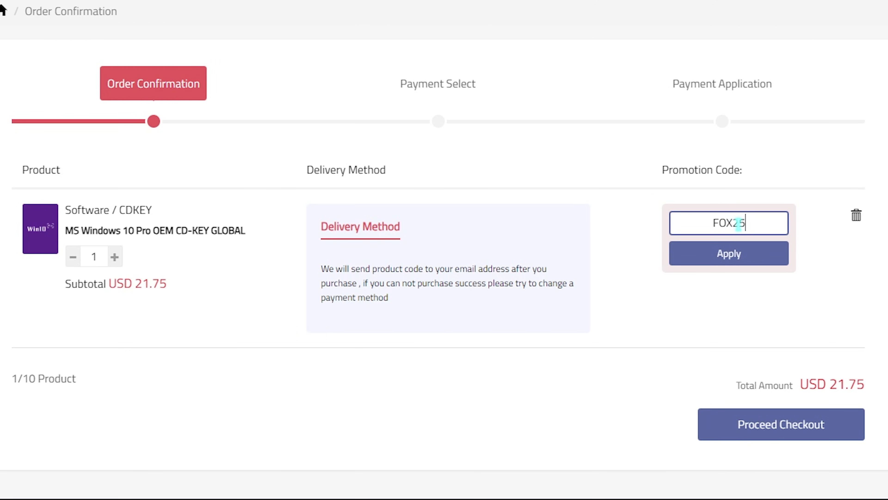
drag(755, 227, 688, 220)
click(702, 260)
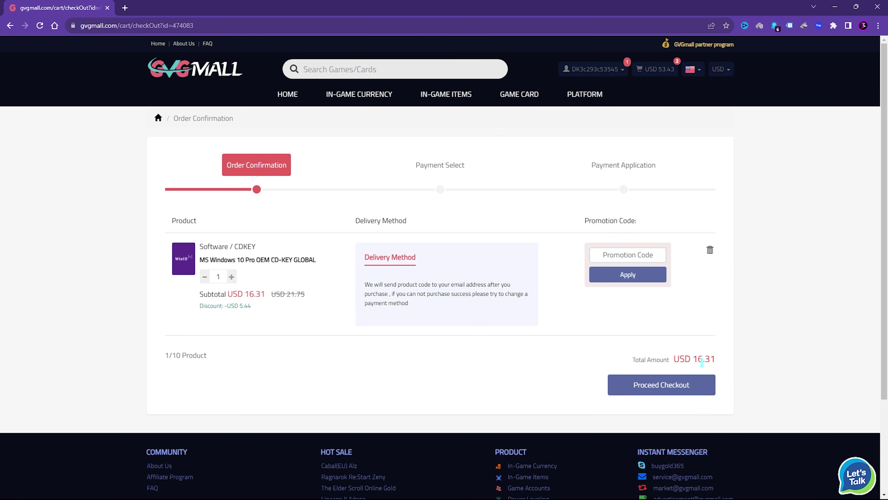
drag(717, 364, 162, 354)
click(423, 336)
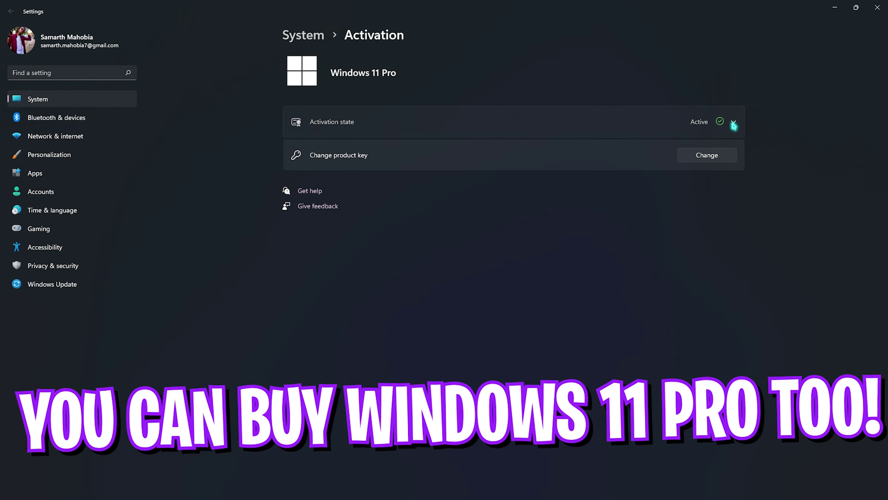
Expand the activation state details, then search Windows for 'local g'
click(734, 122)
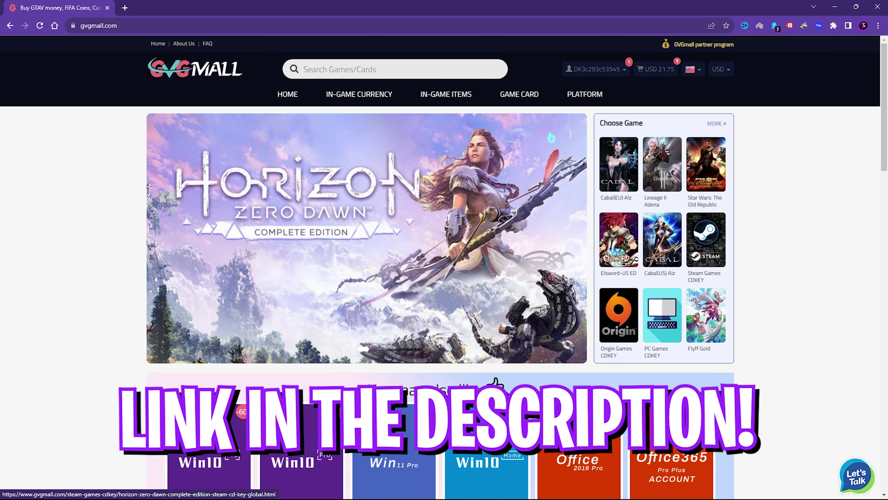
mouse_move(356, 90)
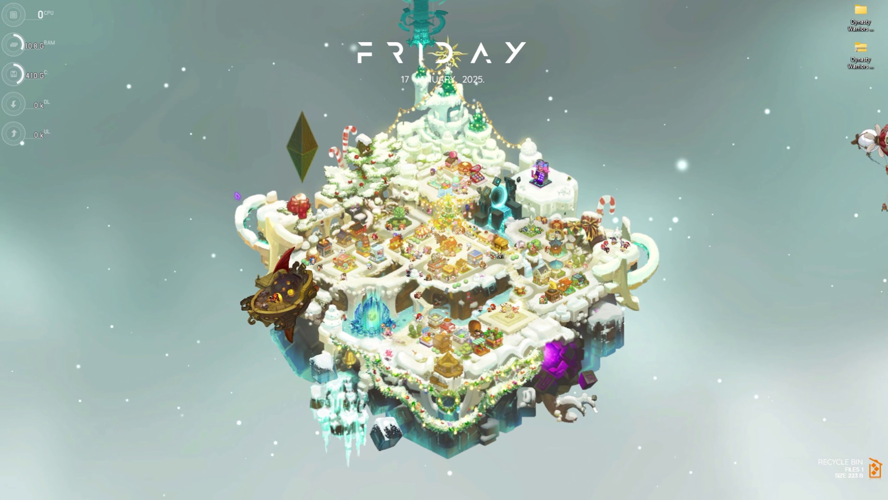
key(super)
text(local)
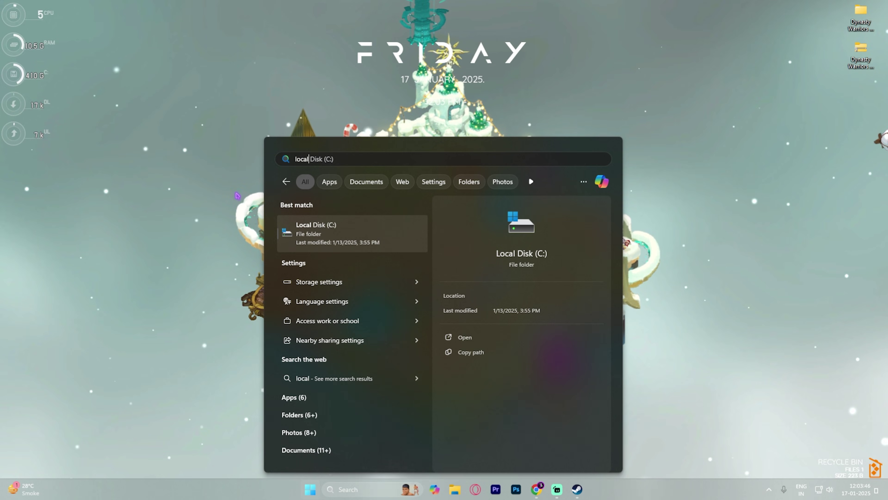
text( g)
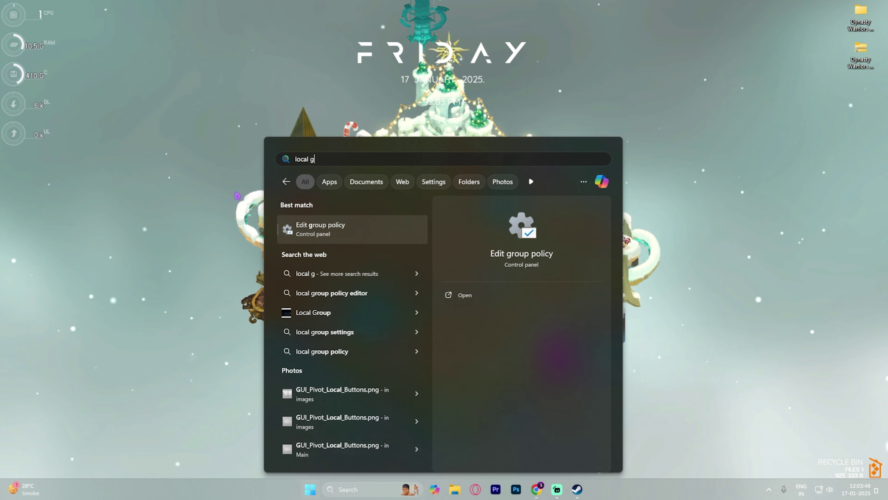
Open the App Privacy policy 'Let Windows apps run in the background' in Group Policy Editor
key(Return)
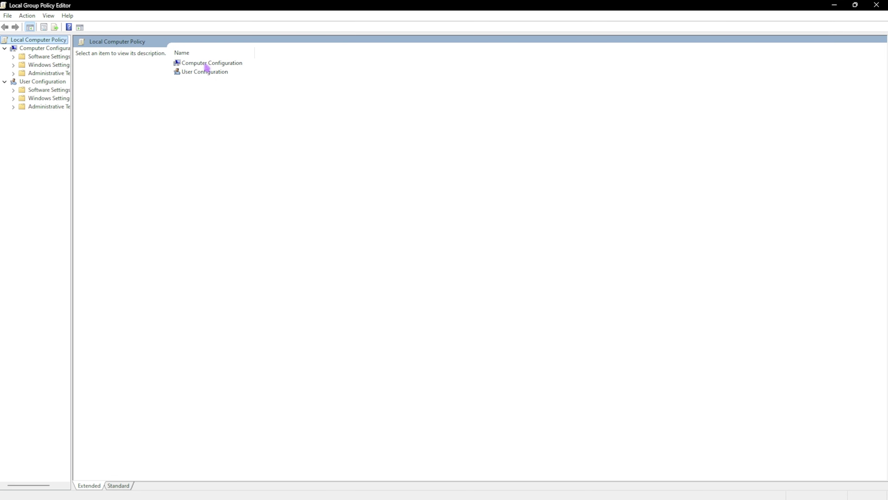
double_click(207, 67)
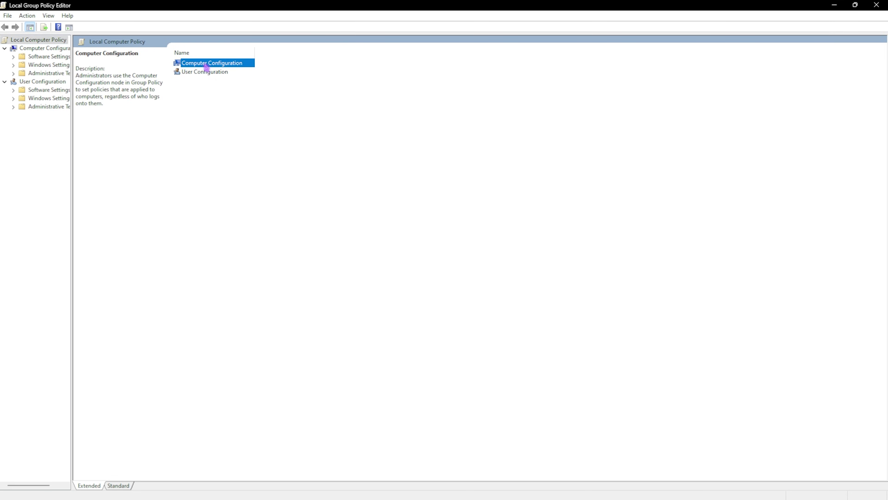
double_click(214, 81)
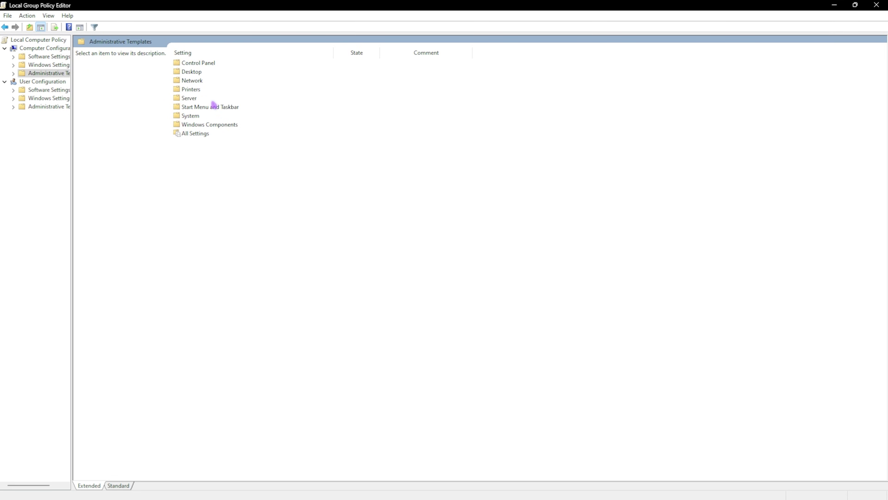
double_click(209, 125)
click(207, 91)
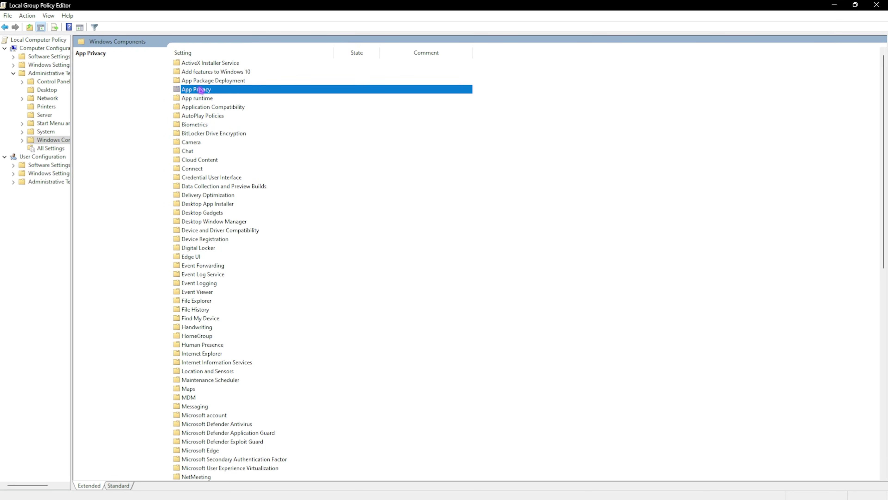
double_click(200, 90)
click(230, 266)
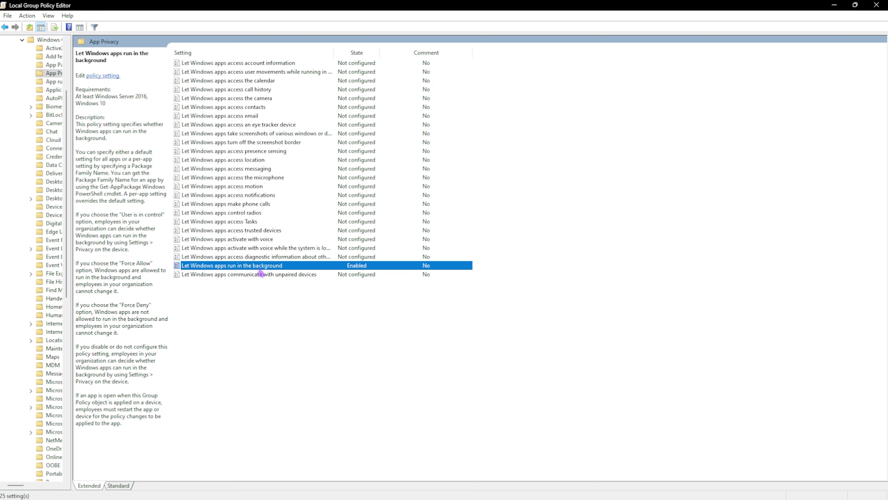
double_click(264, 267)
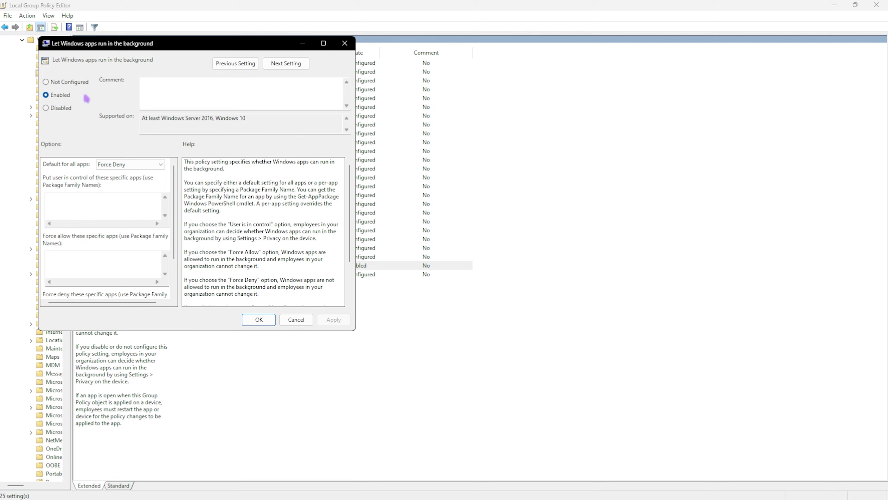
Enable the policy with Force Deny as the default for all apps and save
drag(224, 41, 633, 51)
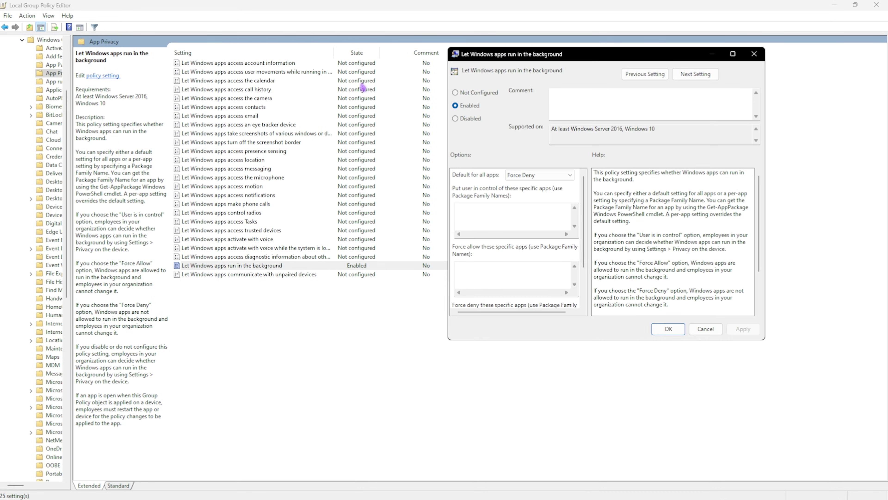
click(526, 175)
click(529, 198)
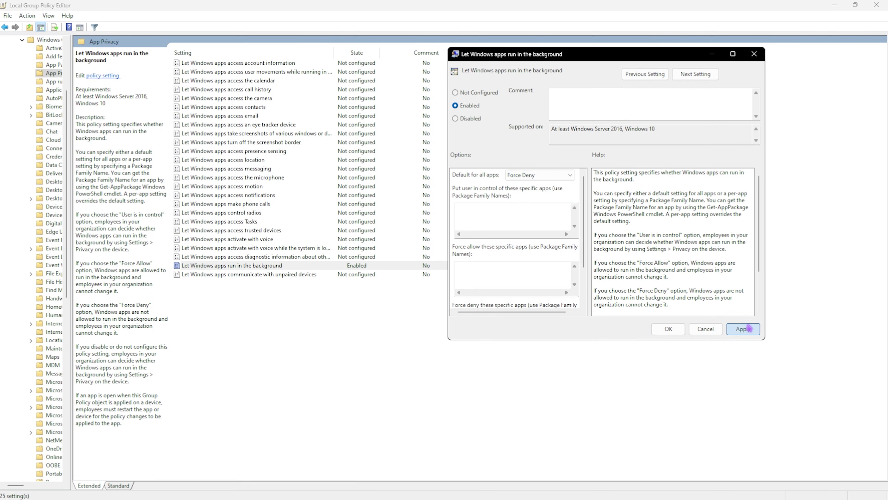
click(667, 329)
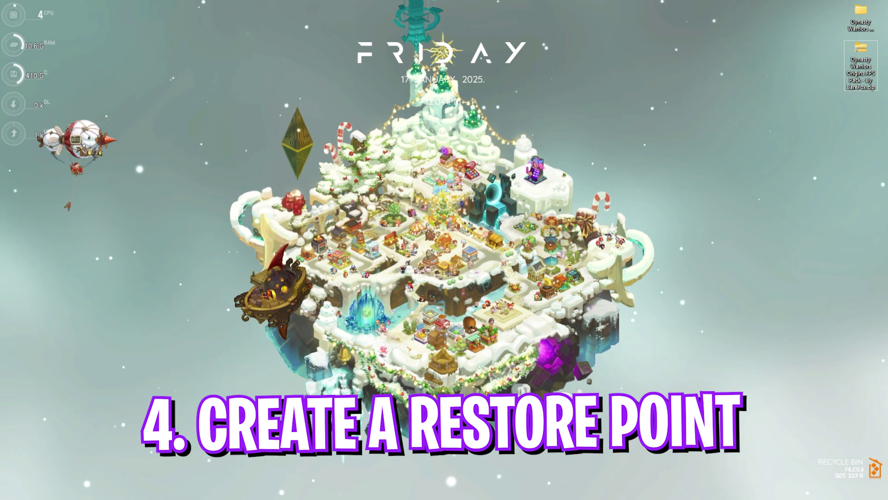
Create restore point 'DW' on Local Disk (C:) via System Protection, then close the dialogs
key(super)
text(create a restore point)
key(Return)
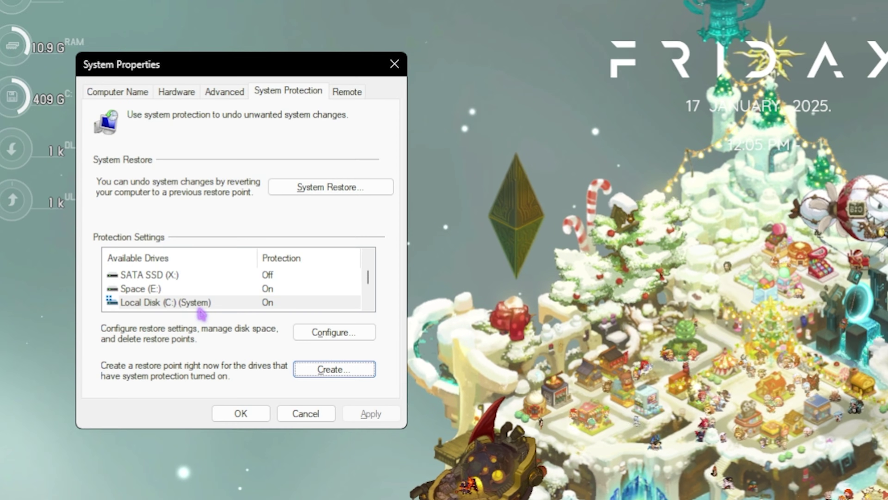
click(126, 192)
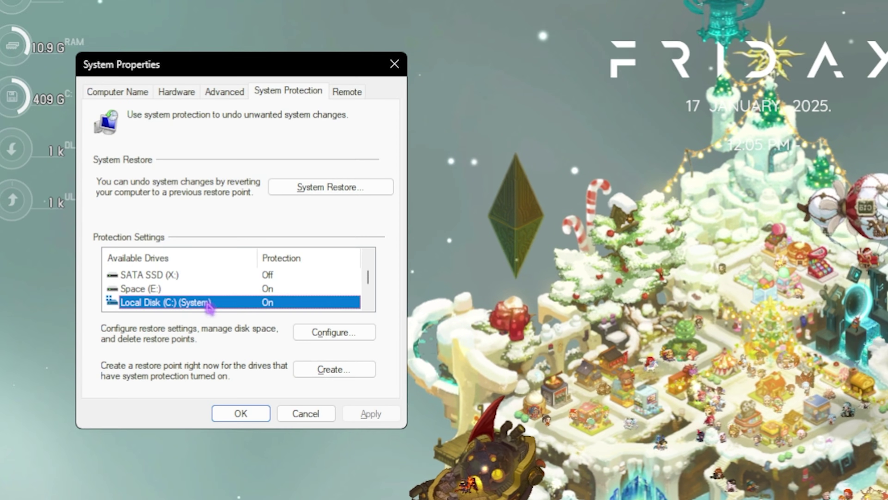
click(340, 365)
text(DW)
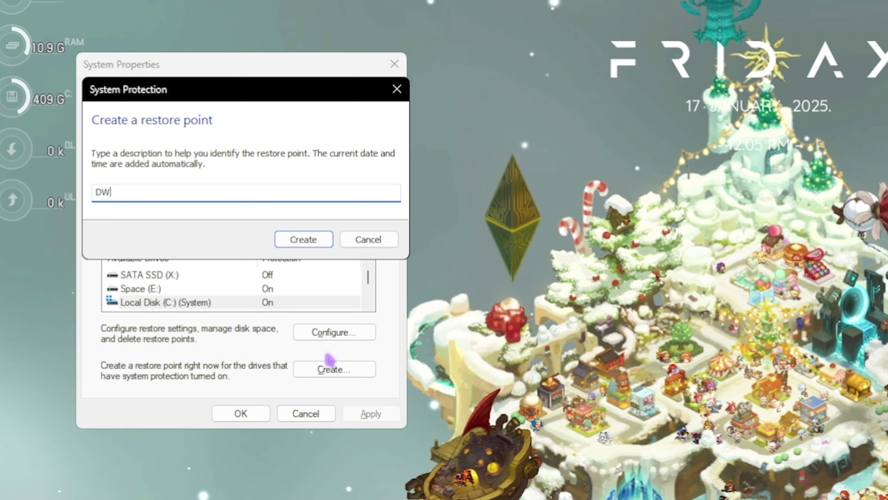
click(288, 234)
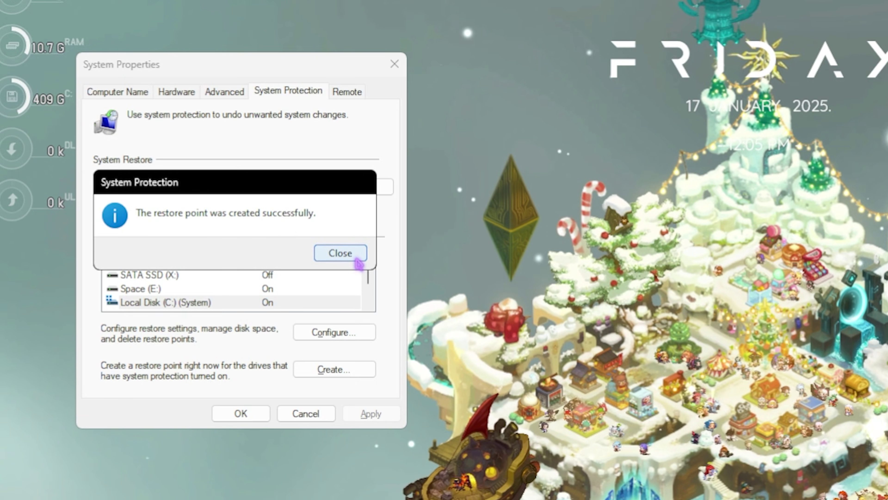
click(339, 251)
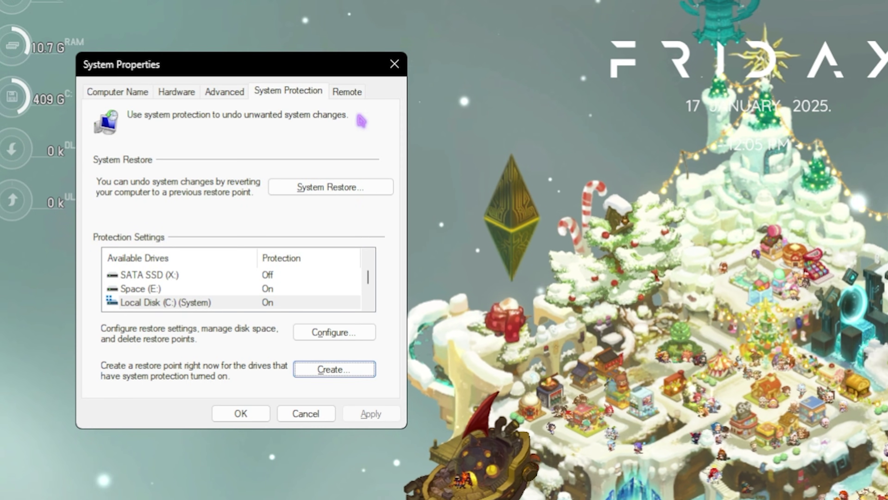
click(391, 70)
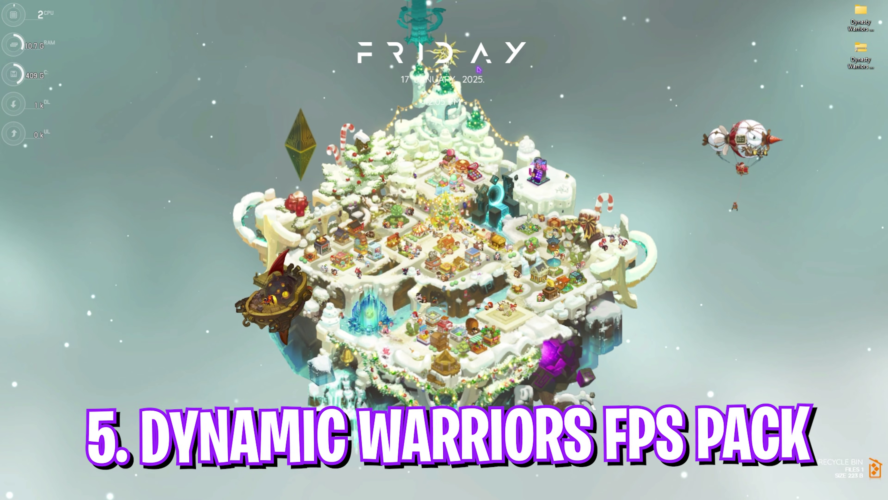
Open the FPS Pack's 1- CPU Priority folder and view its AMD and INTEL subfolders
double_click(860, 16)
click(324, 121)
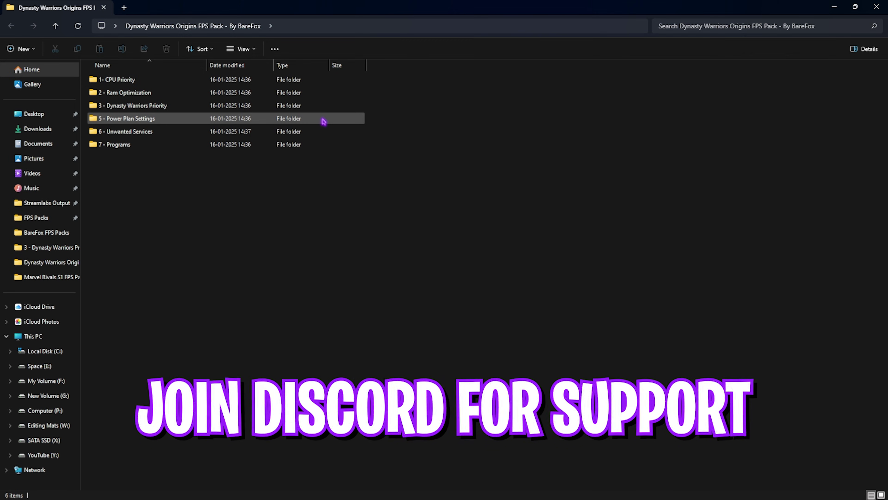
drag(162, 182, 123, 83)
click(124, 165)
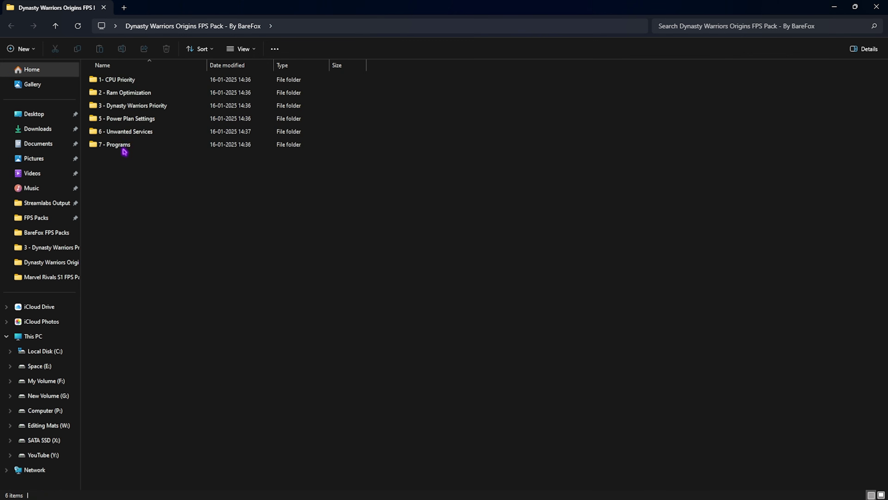
double_click(123, 81)
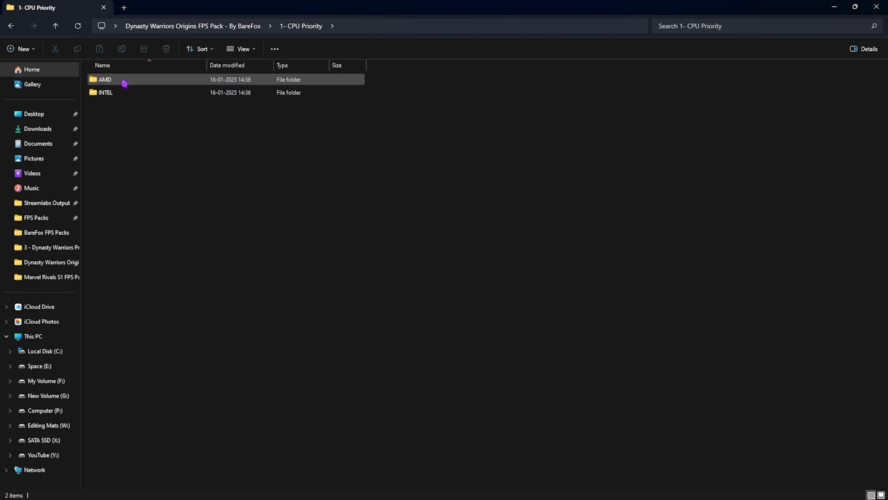
double_click(124, 83)
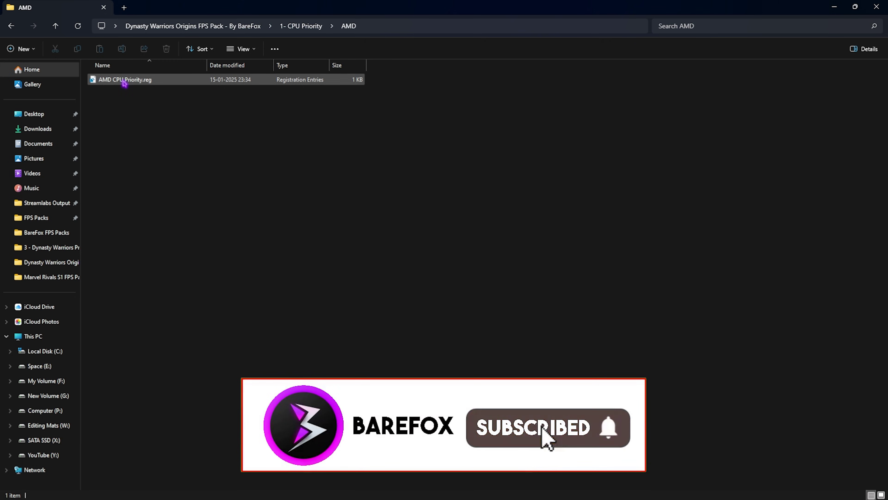
click(300, 26)
double_click(153, 93)
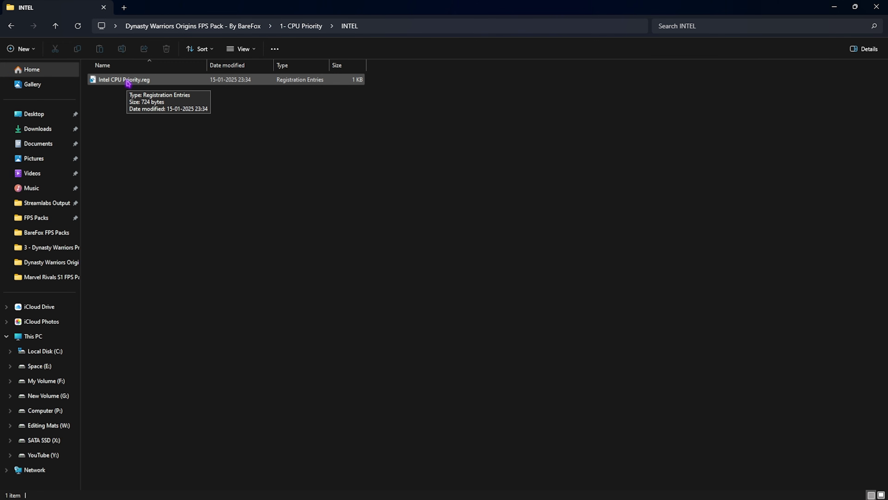
Go back to the FPS pack's main folder and open 2 - Ram Optimization
click(251, 26)
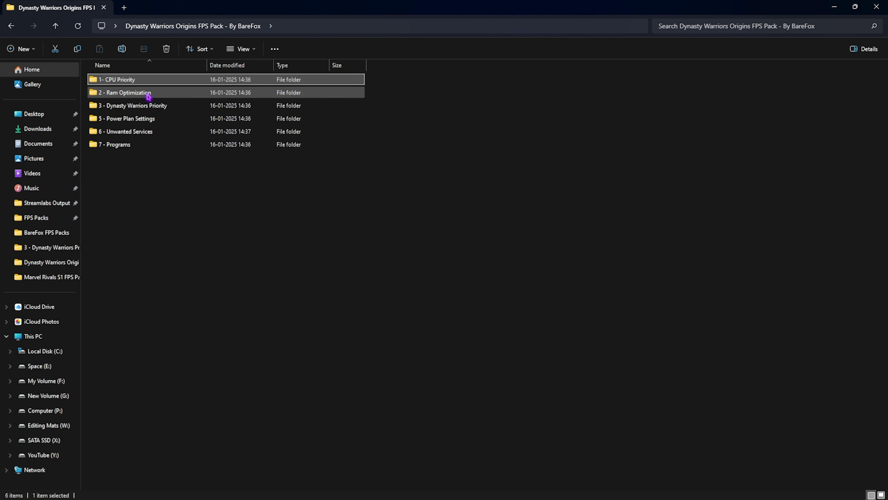
click(149, 94)
double_click(149, 94)
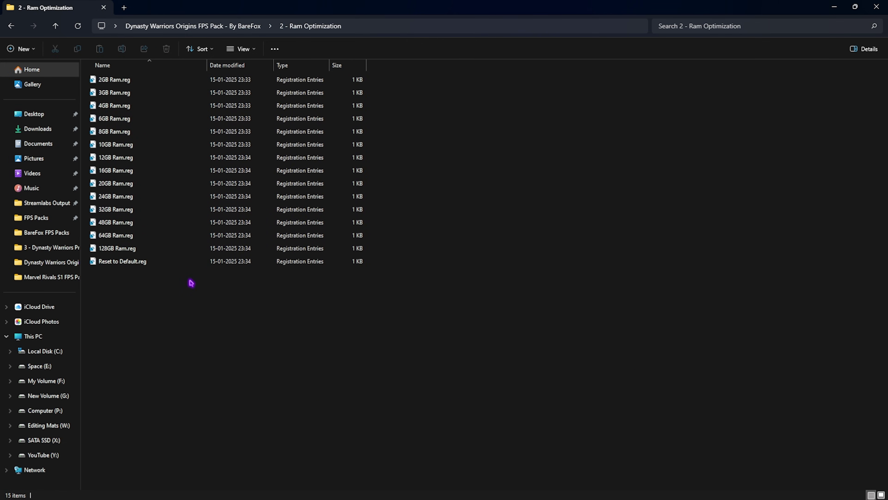
Confirm in System Information that installed physical memory is 32 GB
key(super)
text(s)
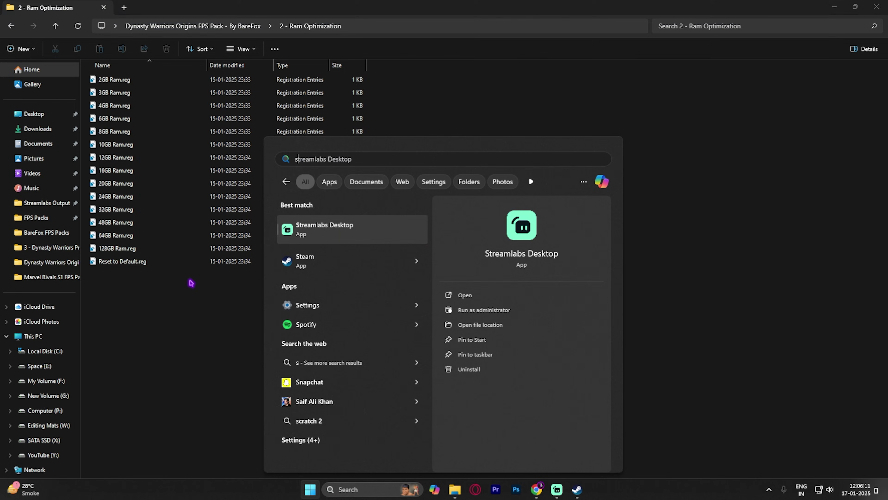
text(ystem info)
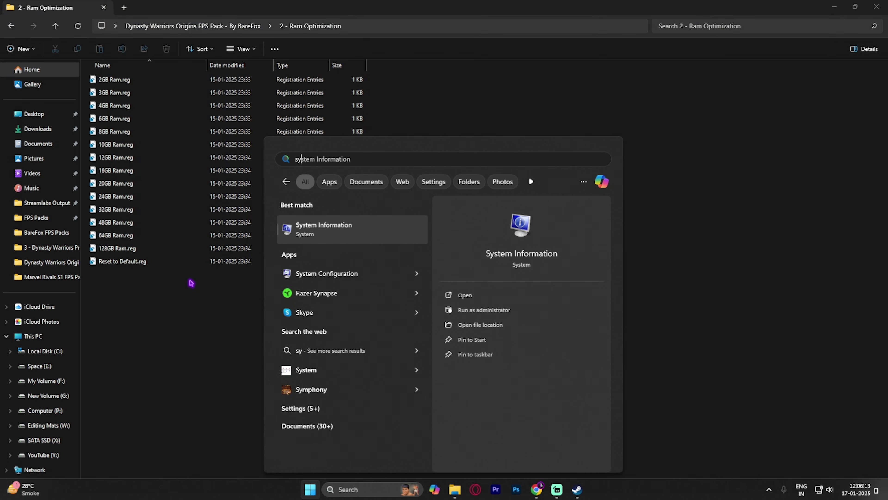
key(Return)
click(363, 328)
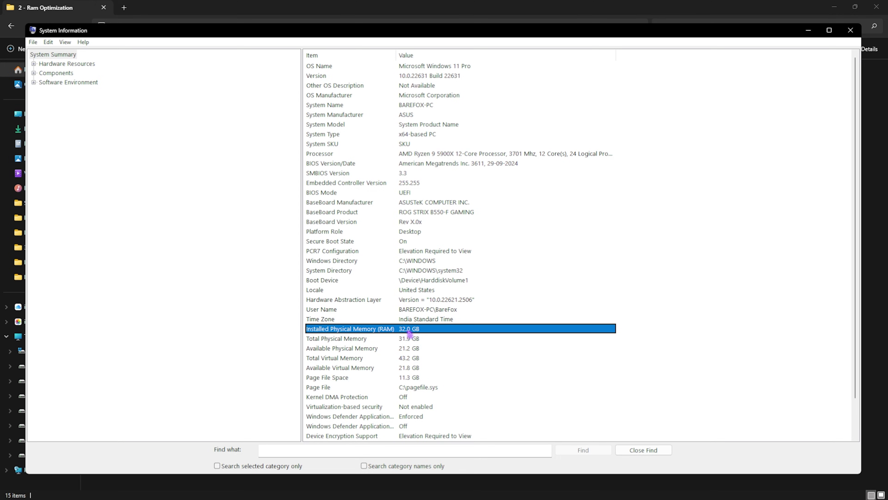
click(850, 30)
Pick 32GB Ram.reg among the RAM files, then open 3 - Dynasty Warriors Priority
click(108, 209)
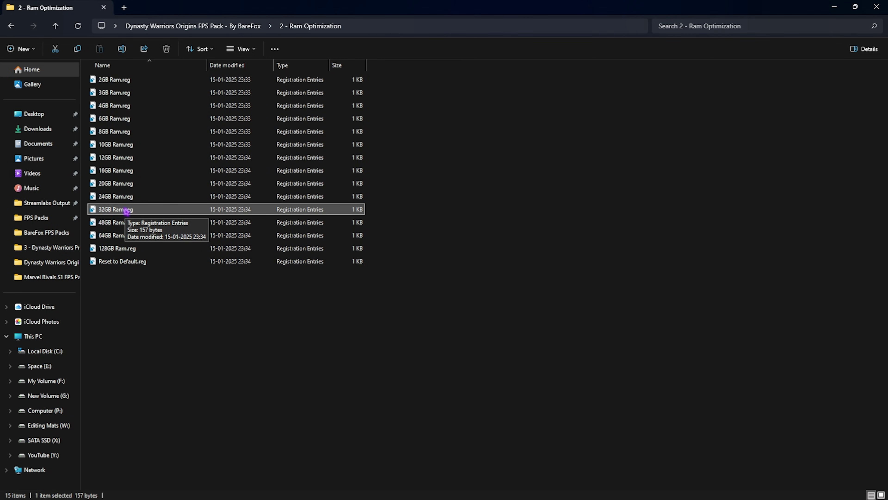
drag(404, 252, 360, 77)
click(423, 148)
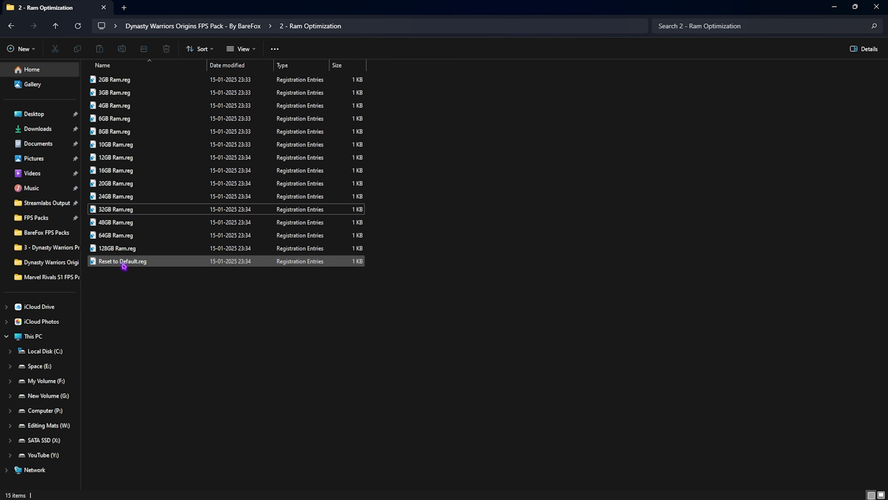
click(133, 263)
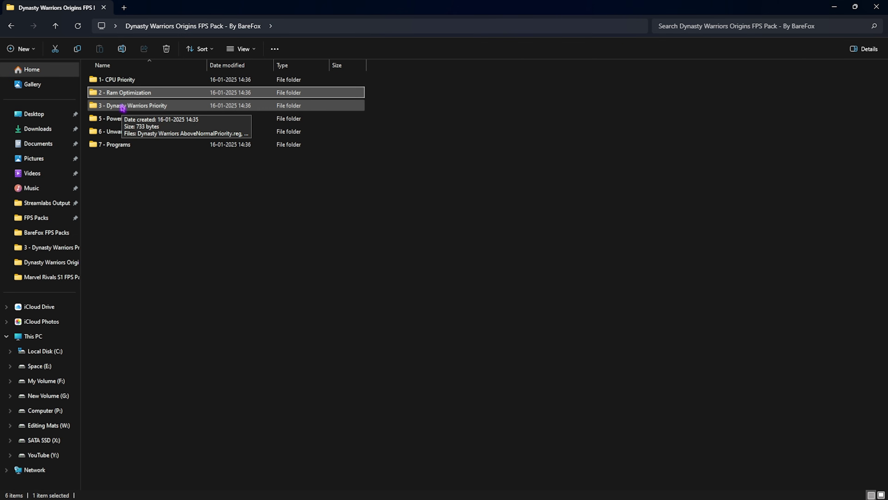
double_click(121, 105)
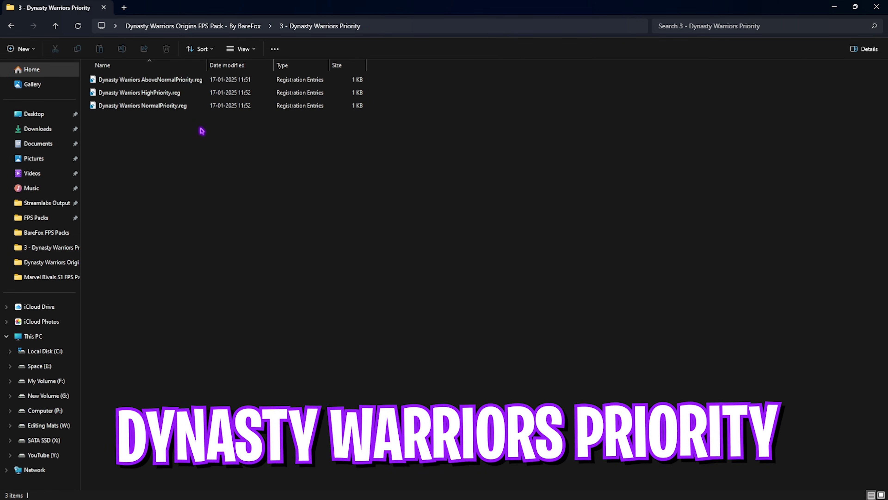
Review the AboveNormal, High and Normal priority .reg files, then return to the pack's main folder
click(168, 79)
click(171, 93)
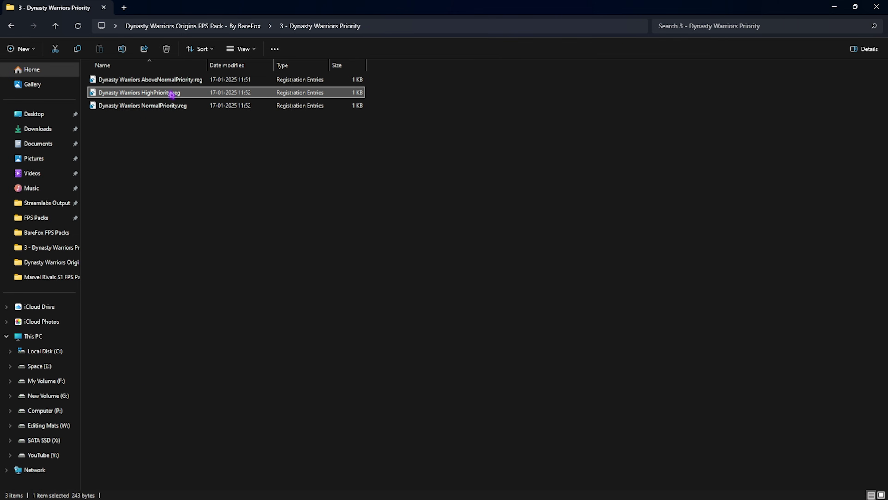
click(129, 106)
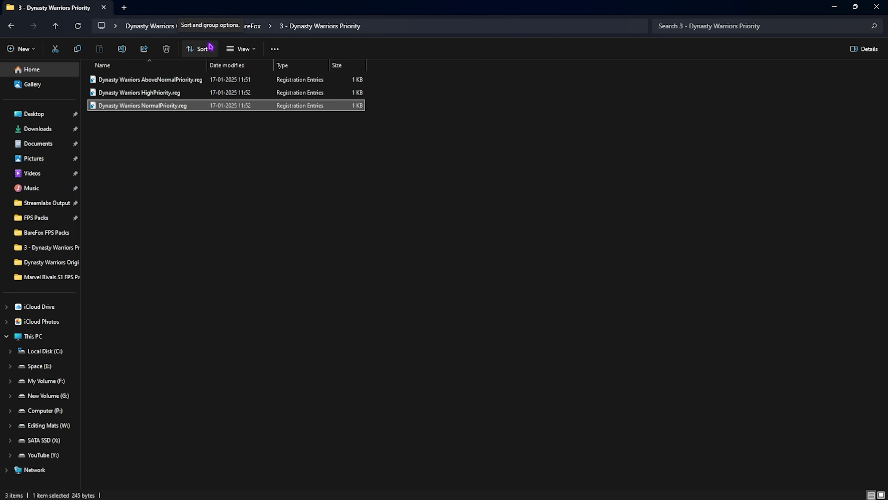
click(155, 137)
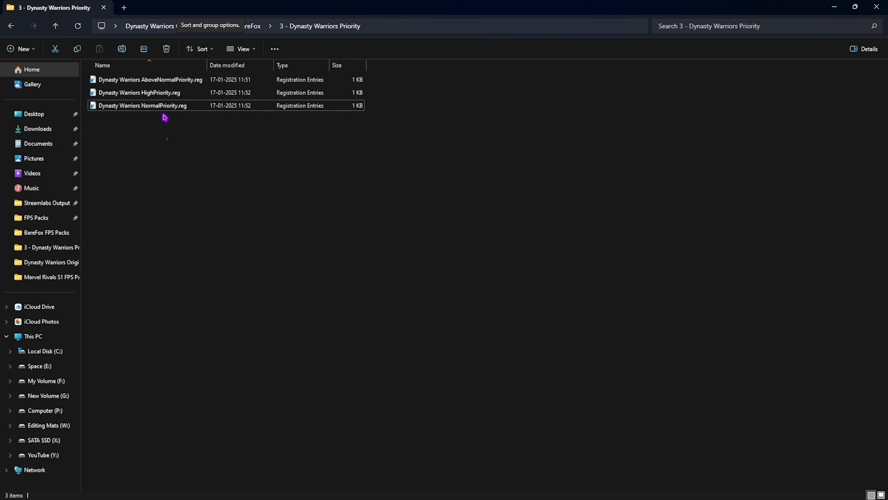
key(ctrl+a)
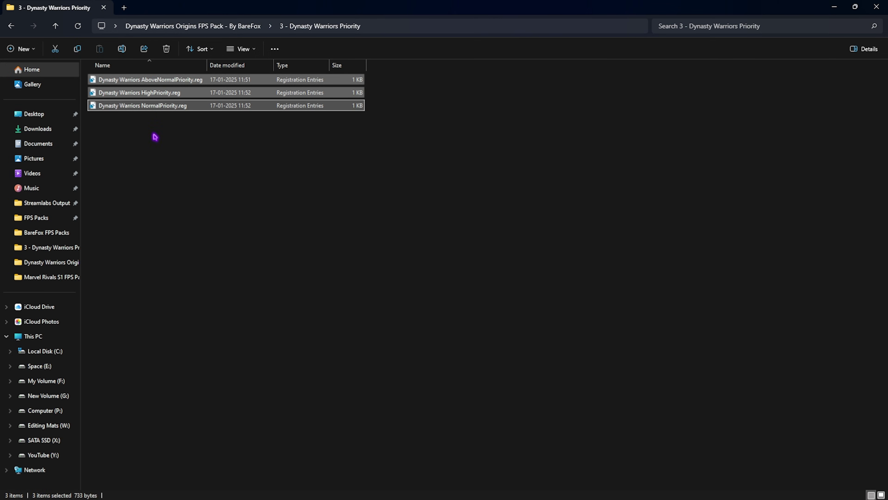
key(alt+Up)
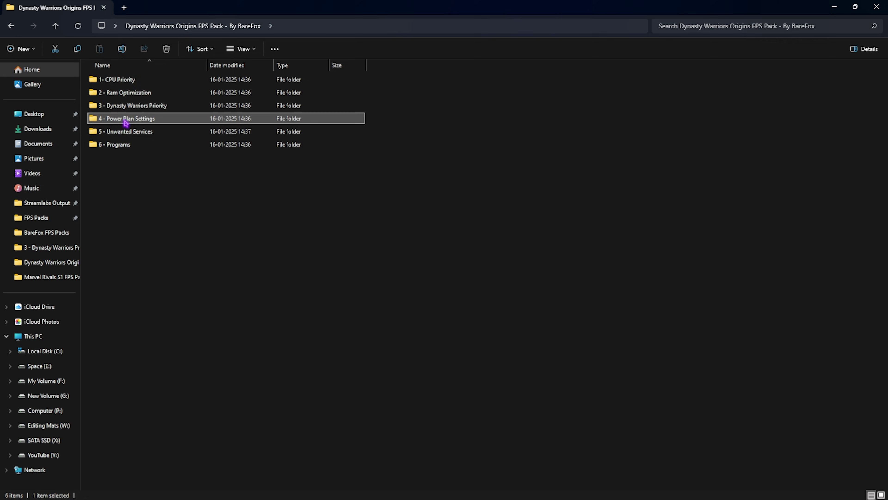
From 4 - Power Plan Settings, switch the PC to the Ultimate Performance power plan
double_click(118, 118)
click(156, 82)
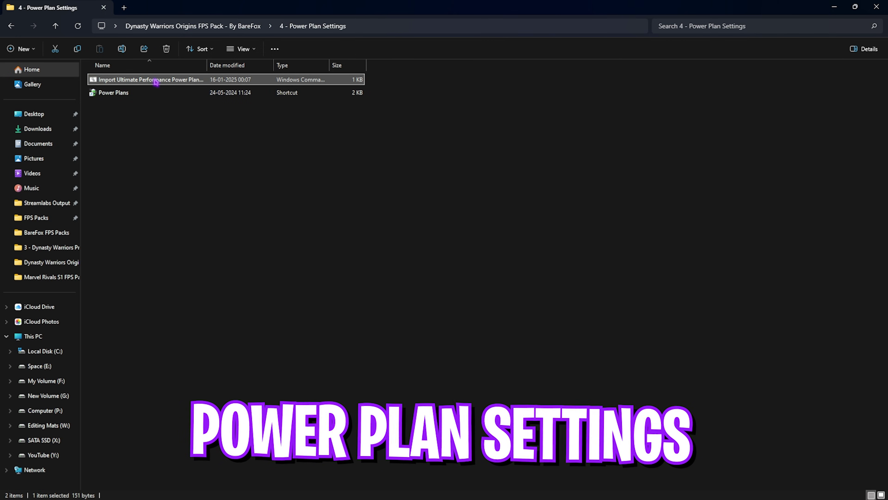
right_click(155, 82)
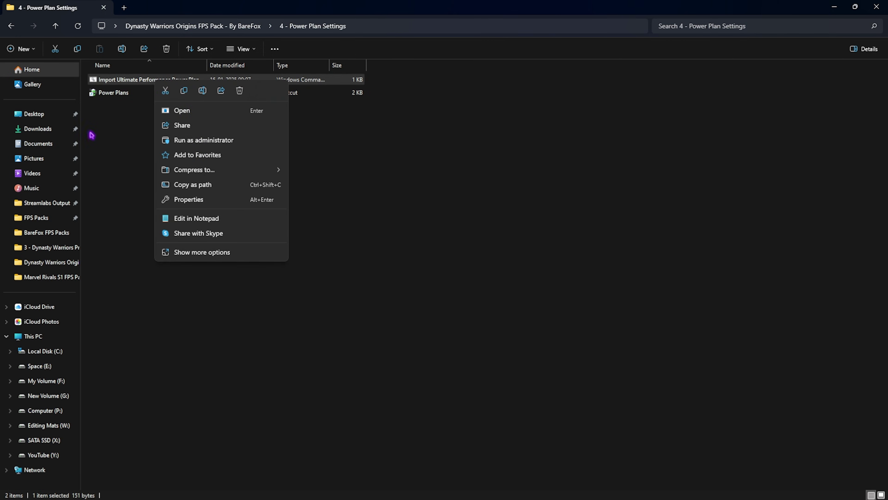
key(Escape)
click(118, 98)
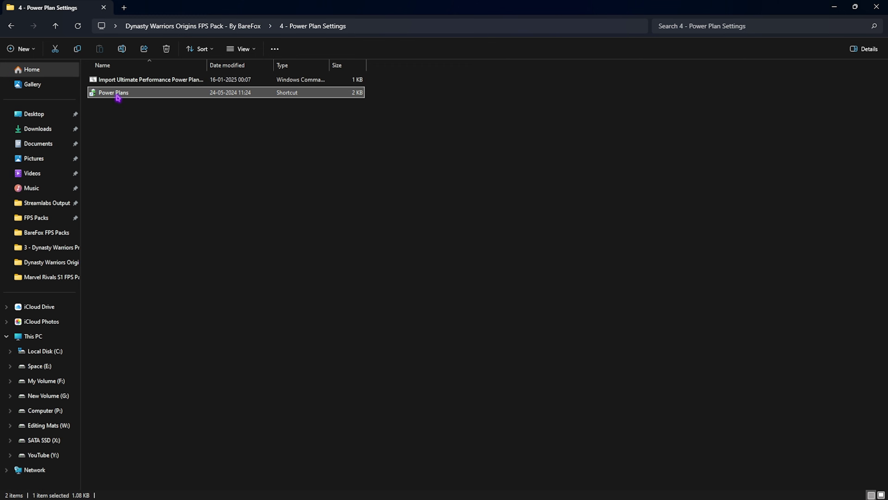
double_click(104, 100)
click(119, 119)
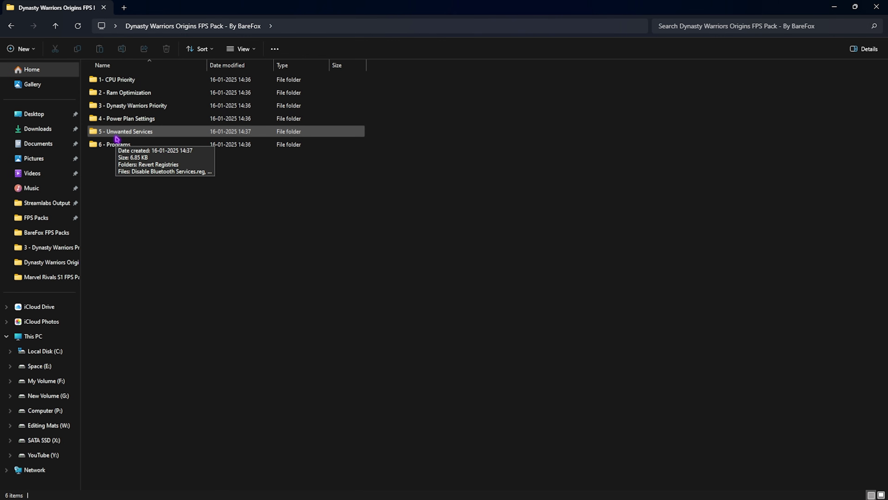
Open 5 - Unwanted Services and look over the Bluetooth, Core Parking and Maps Manager scripts
double_click(117, 137)
drag(161, 246, 155, 106)
click(158, 209)
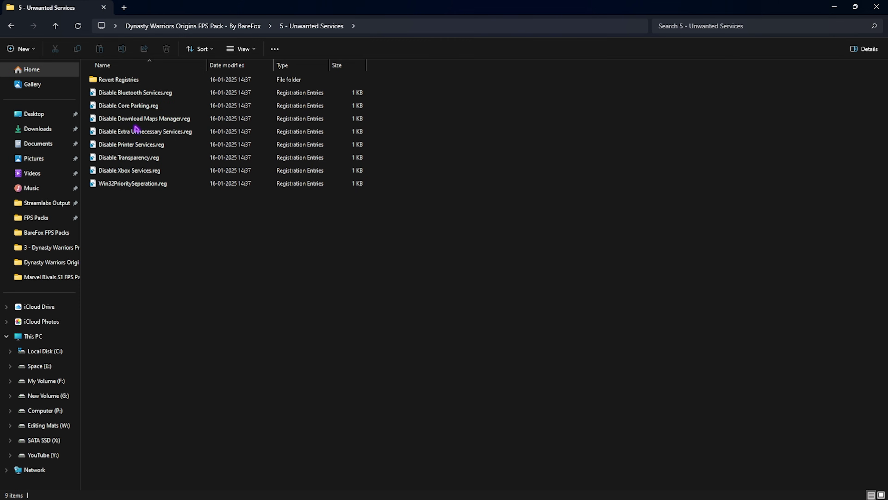
click(150, 96)
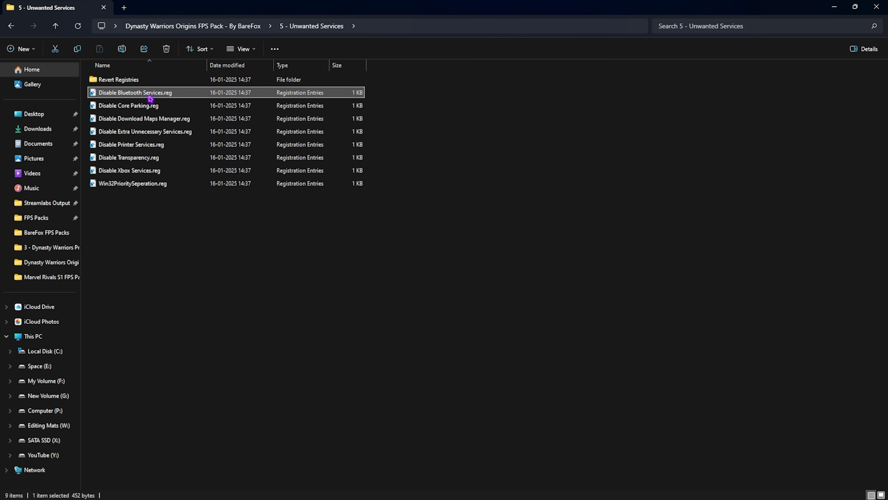
click(150, 110)
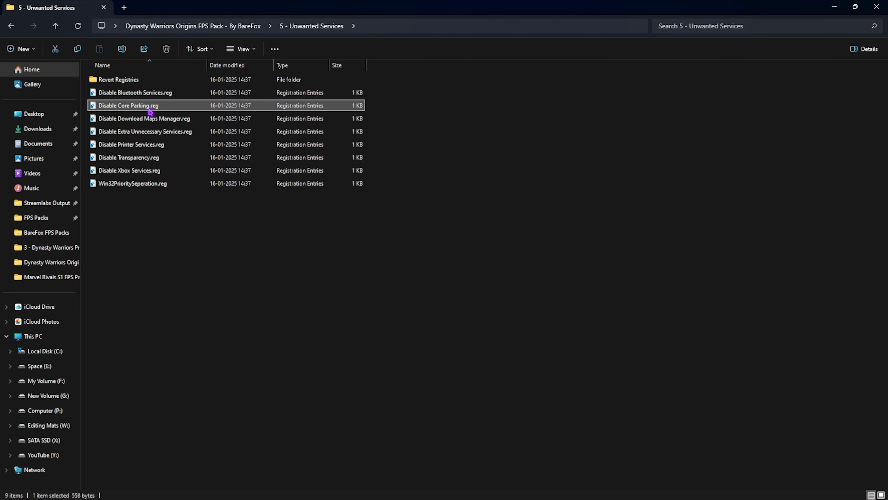
click(144, 119)
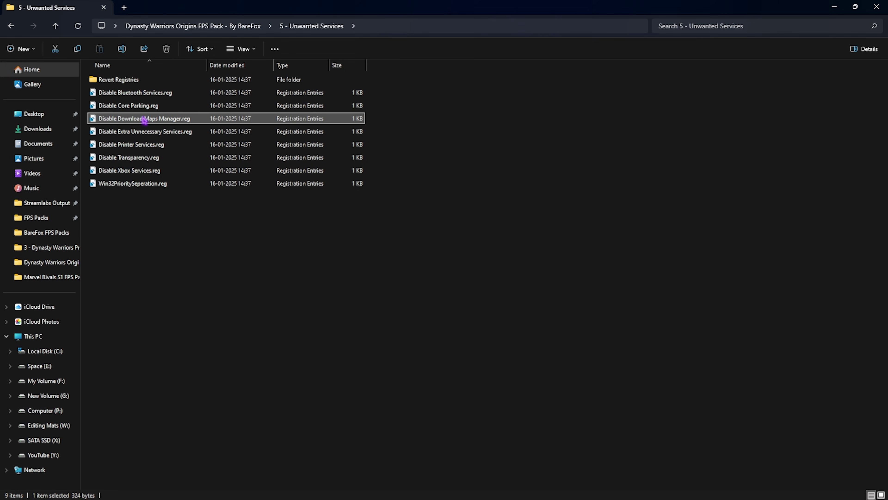
Read Disable Extra Unnecessary Services.reg in Notepad, then close it
click(176, 129)
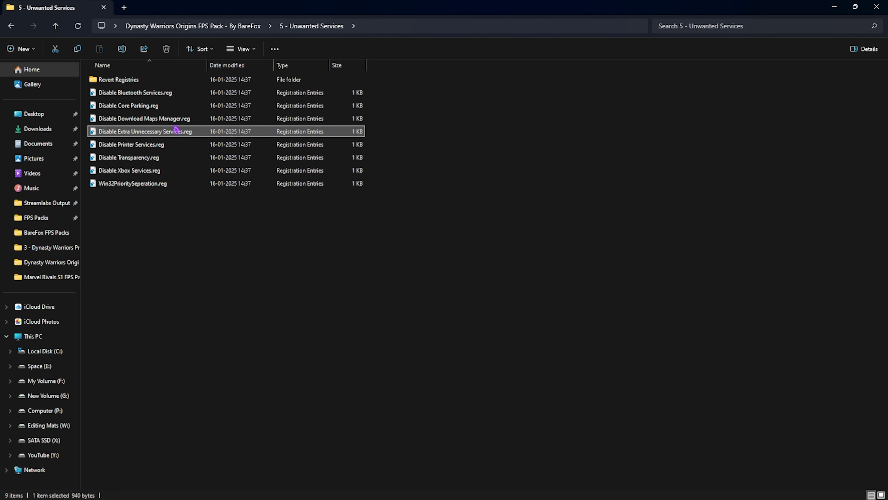
right_click(176, 130)
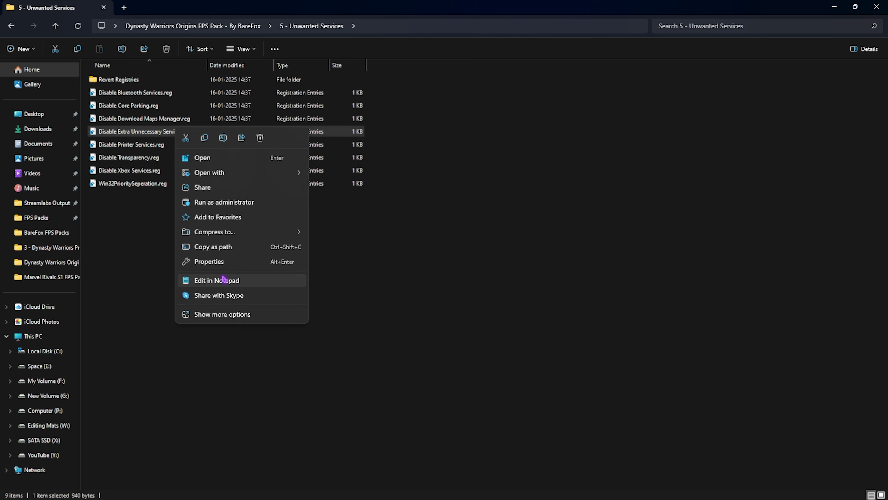
click(275, 279)
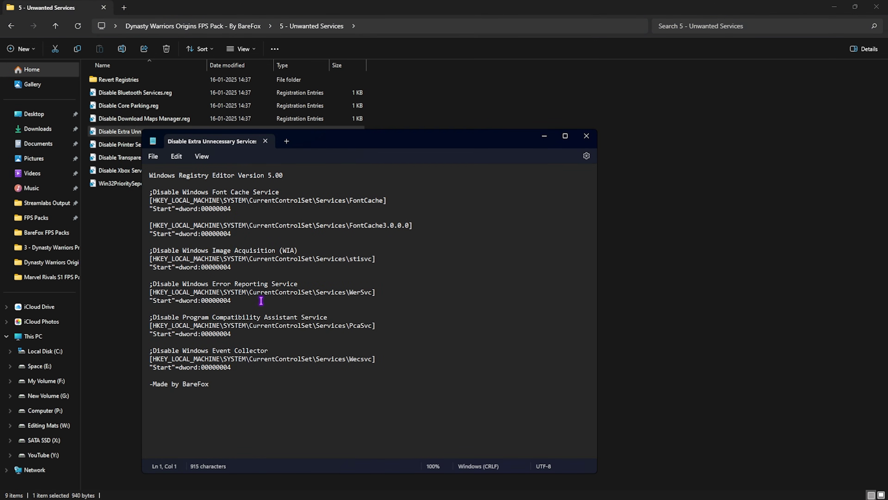
key(alt+F4)
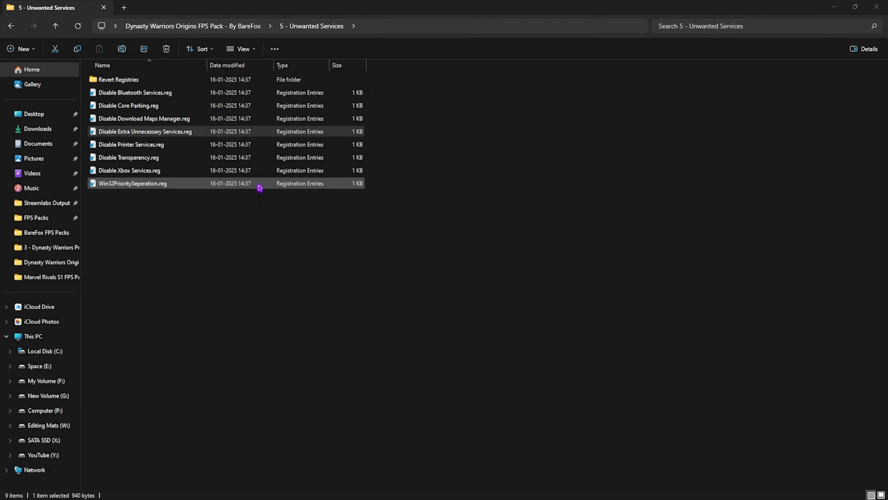
Compare Disable Bluetooth Services.reg and Disable Printer Services.reg by selecting each in turn
drag(174, 248, 147, 249)
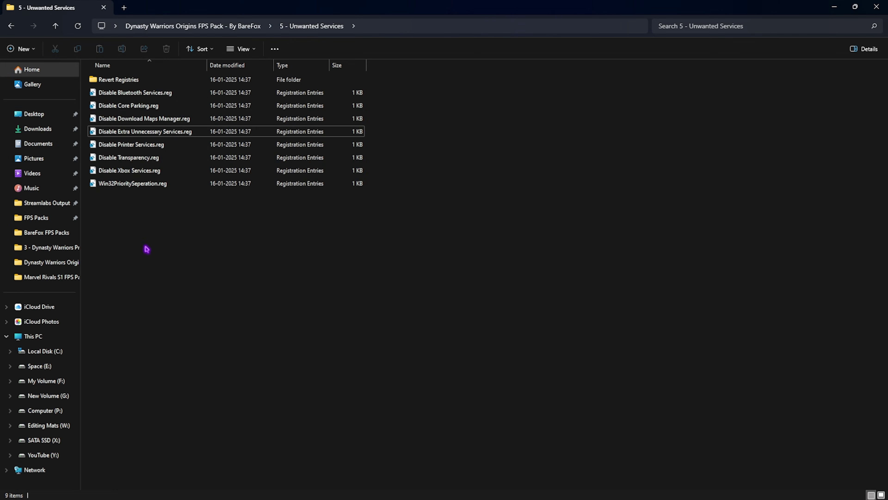
click(158, 93)
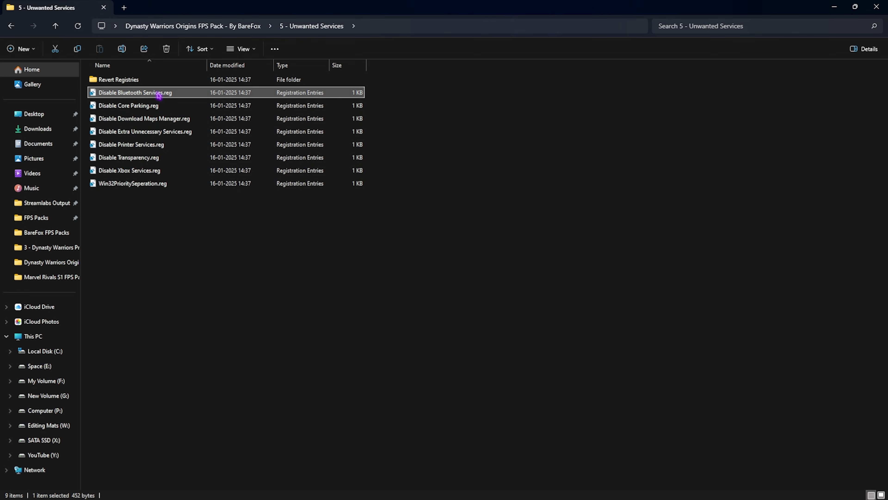
click(152, 145)
click(158, 94)
click(151, 145)
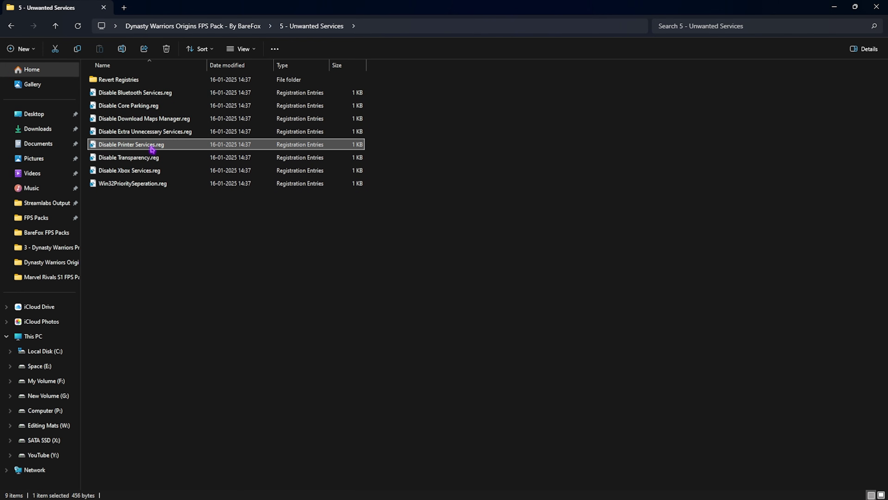
click(157, 94)
click(147, 144)
click(155, 93)
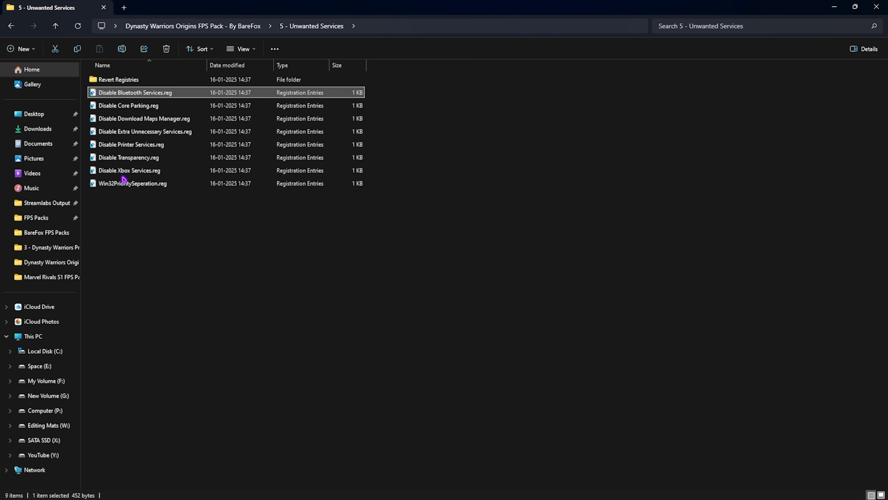
Look through the six Enable files in Revert Registries, then return to the pack folder
double_click(105, 80)
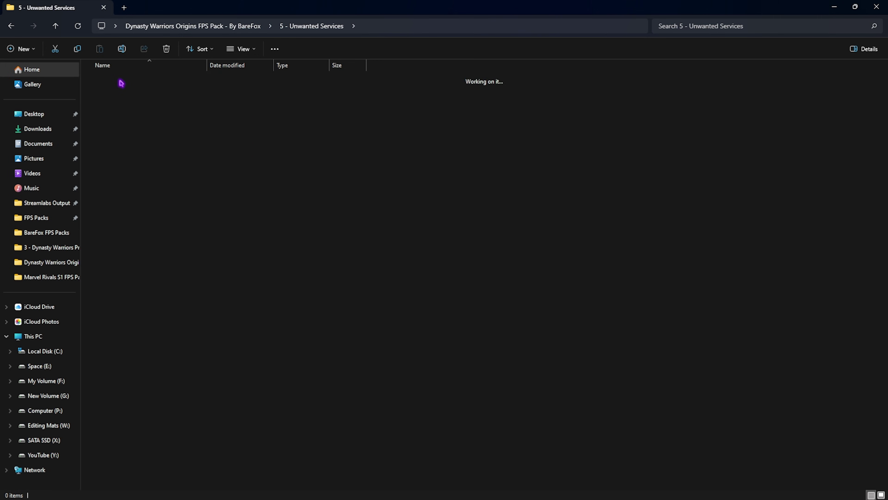
drag(154, 192, 145, 84)
click(173, 186)
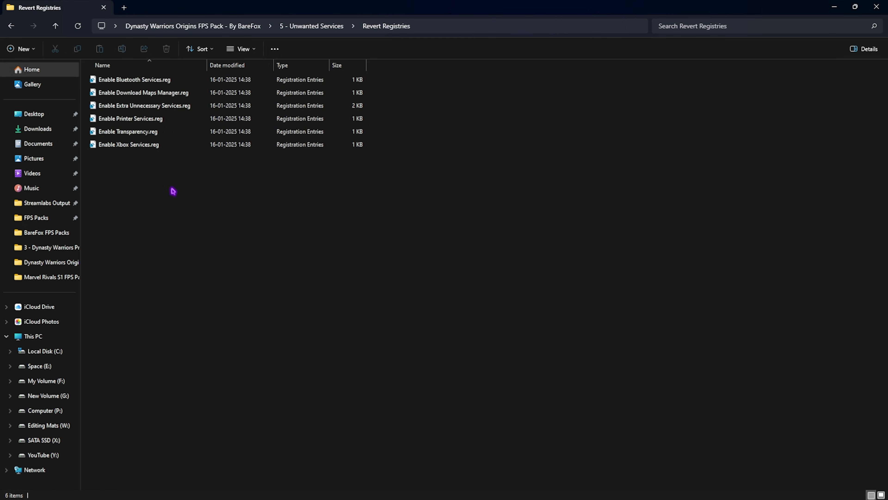
key(alt+Up)
key(alt+Up)
Open 6 - Programs and inspect Clean Temporary Files.bat in a text editor
double_click(143, 147)
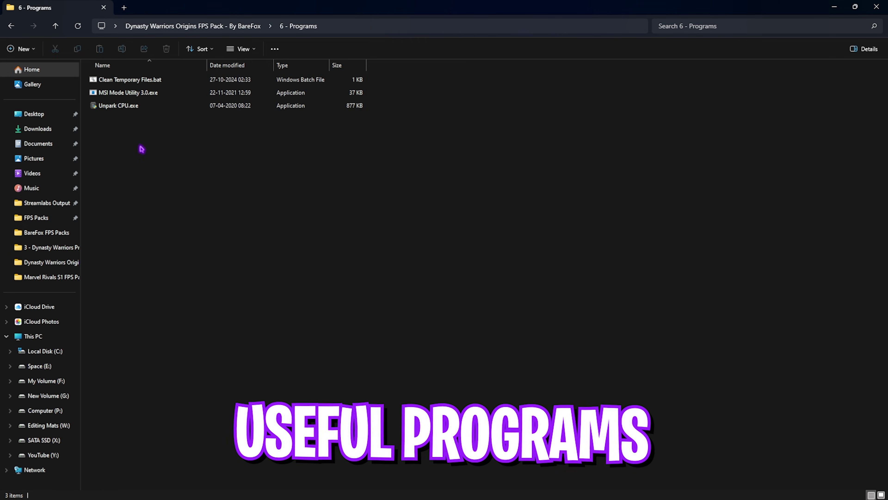
drag(141, 123, 136, 80)
click(161, 176)
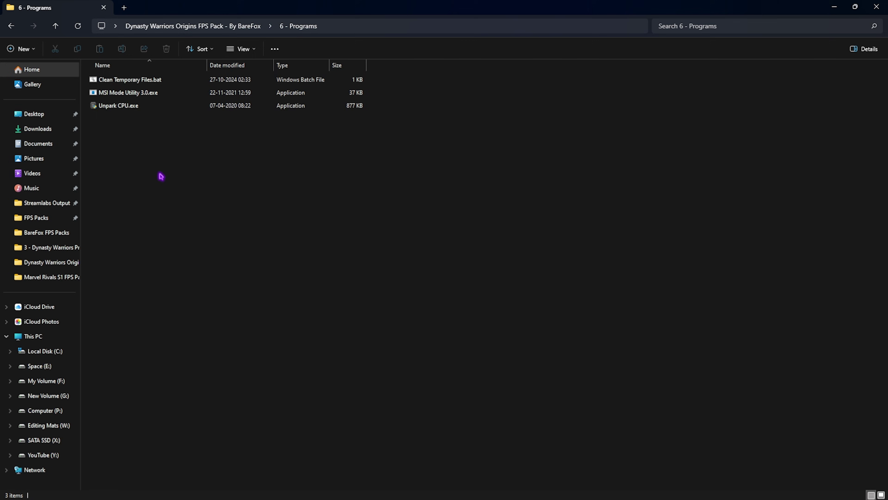
click(116, 82)
right_click(116, 83)
click(158, 220)
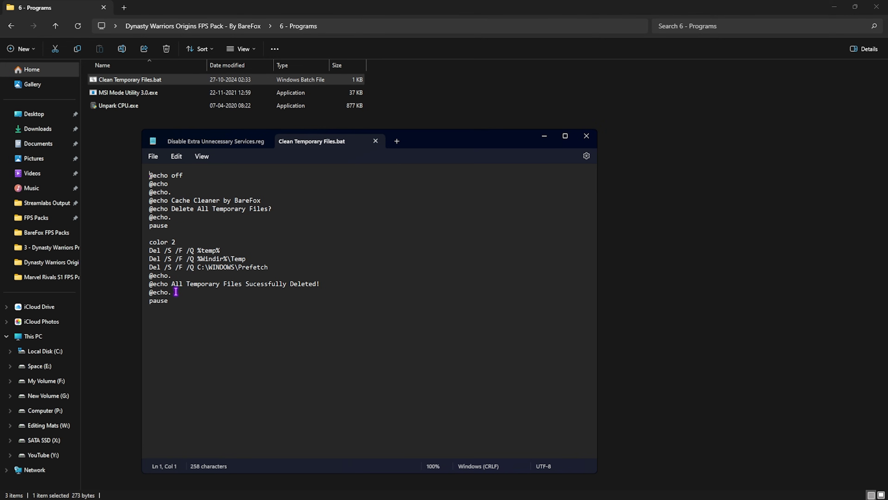
key(alt+F4)
Run Clean Temporary Files.bat as administrator to delete temp and Prefetch files
right_click(172, 81)
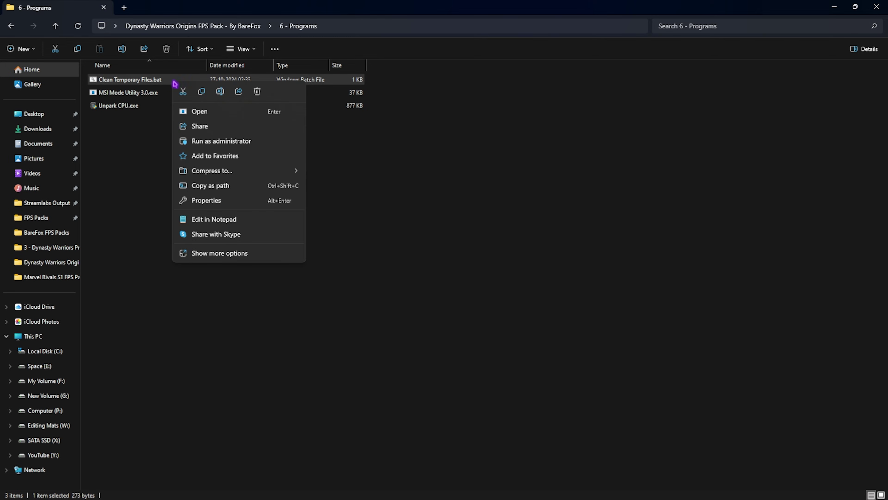
click(236, 141)
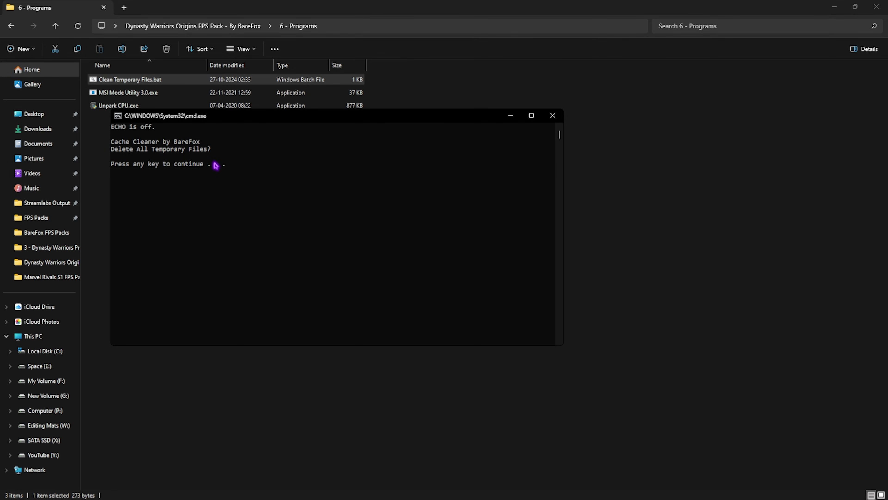
key(Return)
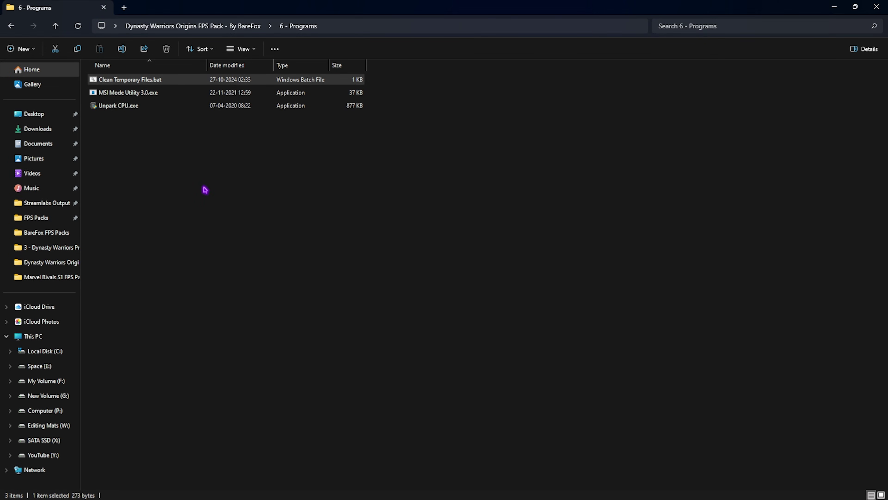
click(122, 94)
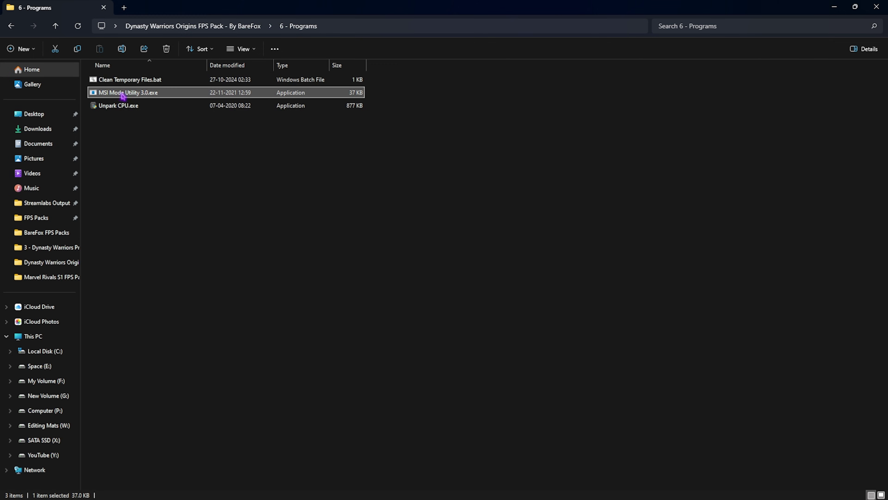
Launch MSI Mode Utility as administrator and give the RTX 2070 SUPER High interrupt priority
right_click(154, 98)
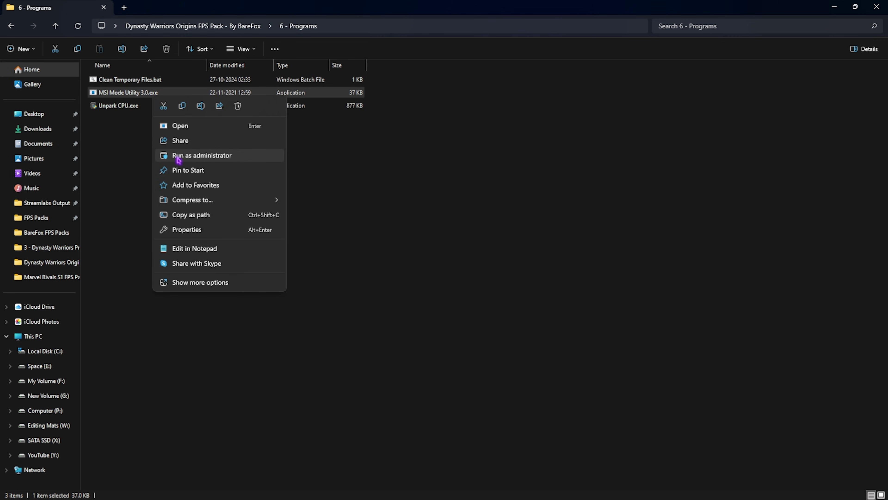
click(201, 155)
click(202, 180)
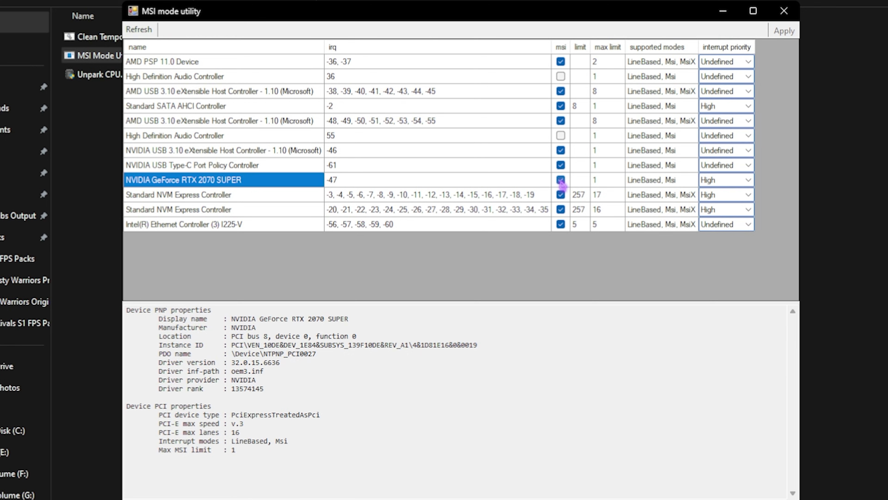
click(748, 180)
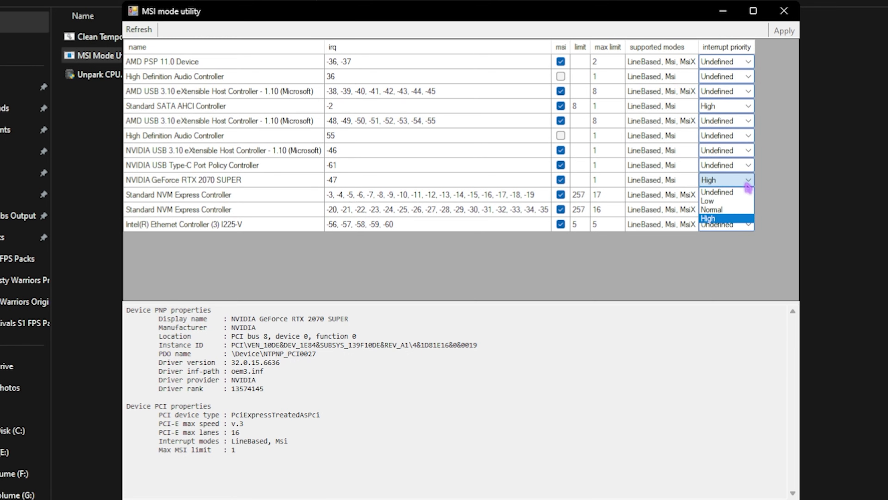
click(727, 218)
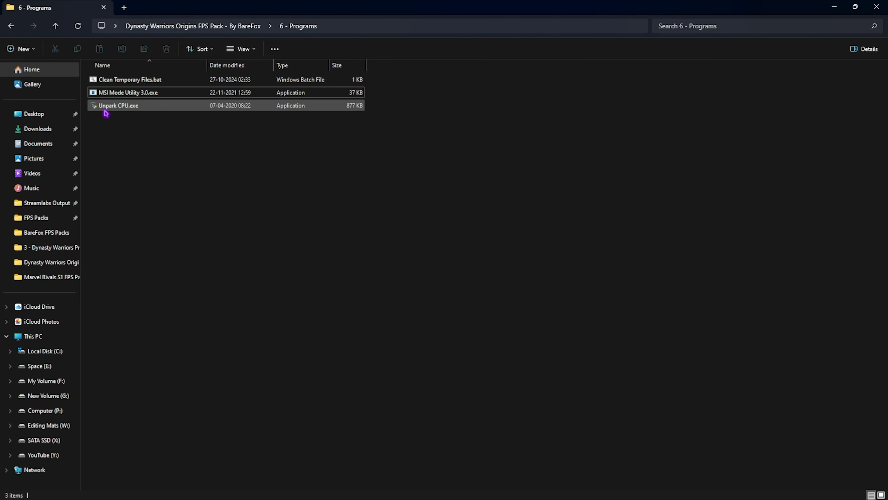
Run Unpark CPU.exe as administrator and apply a 100% core parking index for all 24 cores
click(94, 74)
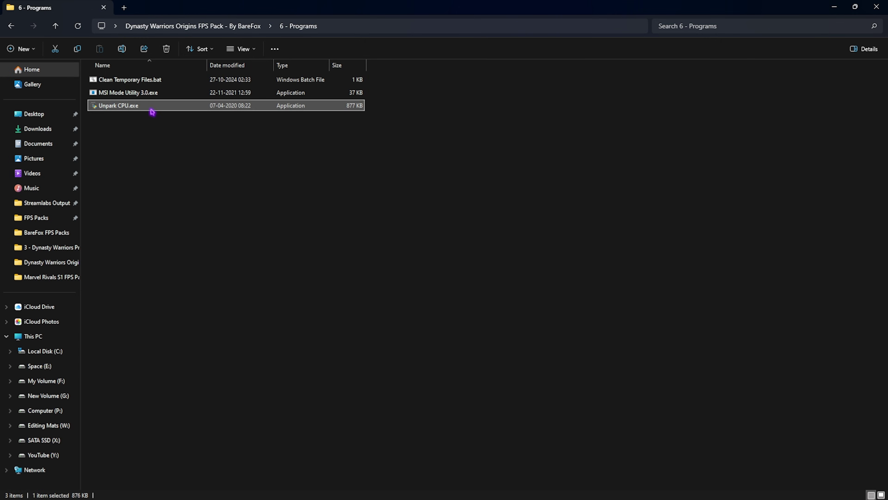
right_click(152, 108)
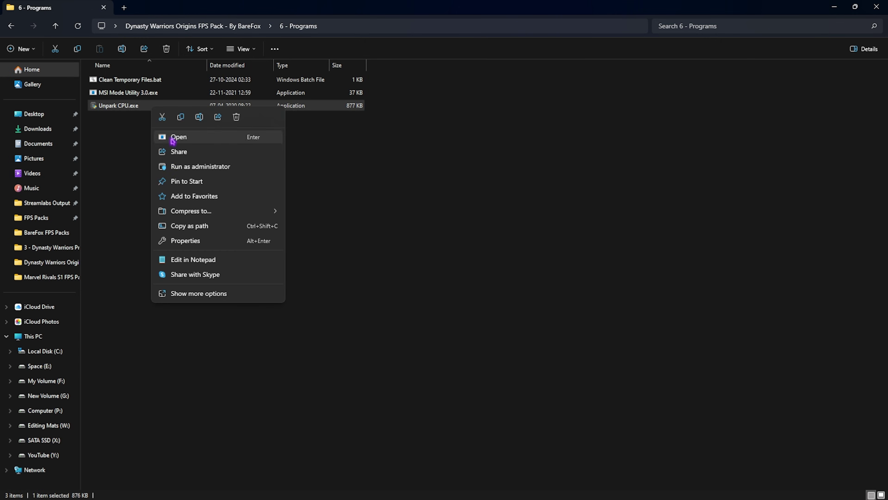
click(178, 167)
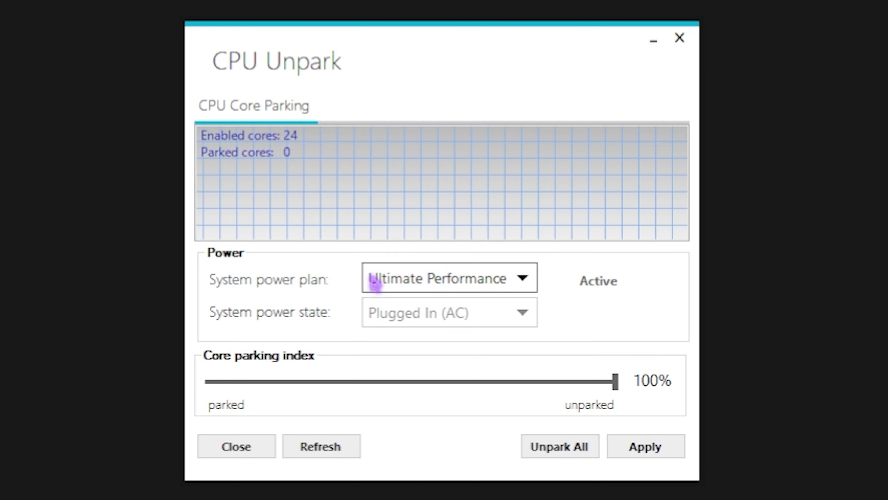
drag(231, 394, 588, 384)
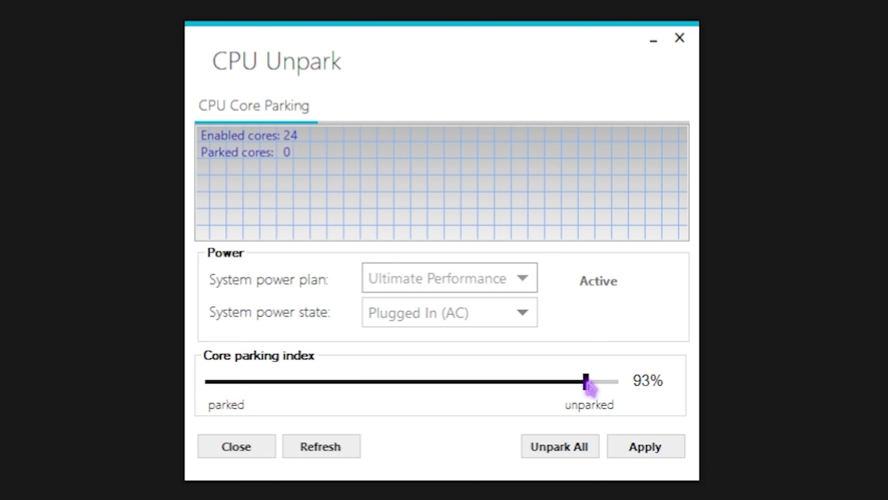
click(644, 446)
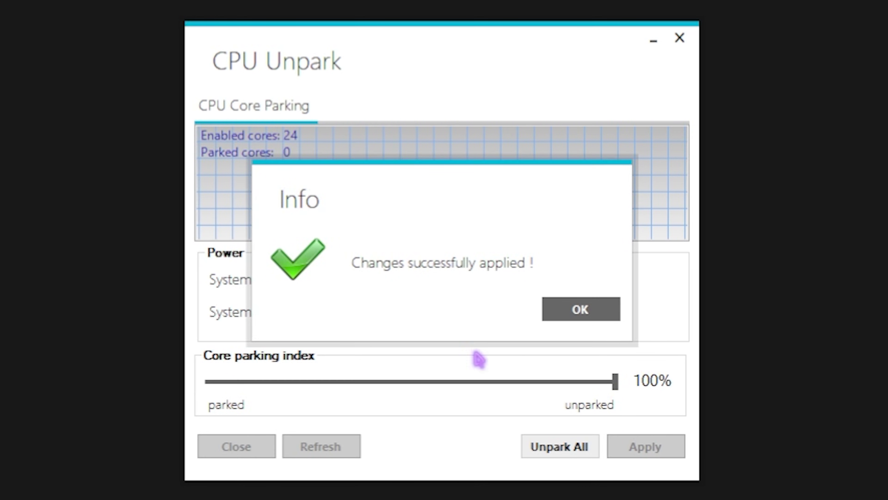
click(580, 311)
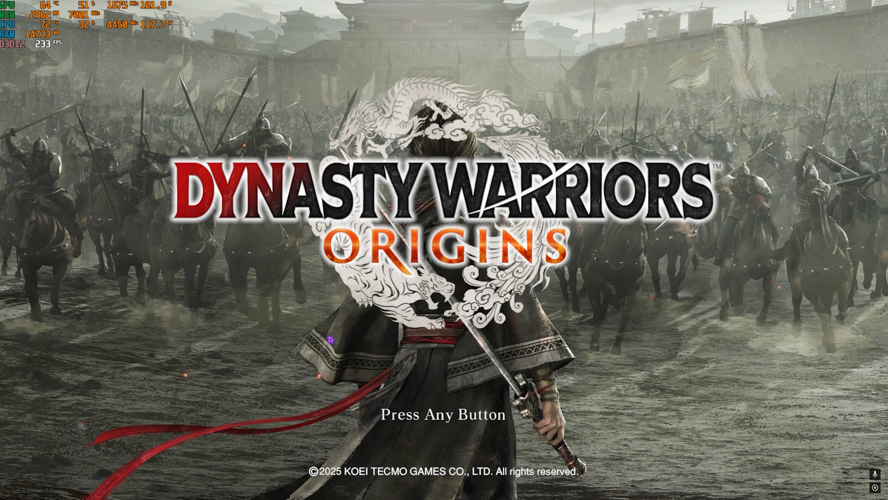
Get past the title screen and open Options > Graphics > Graphics Quality
click(355, 342)
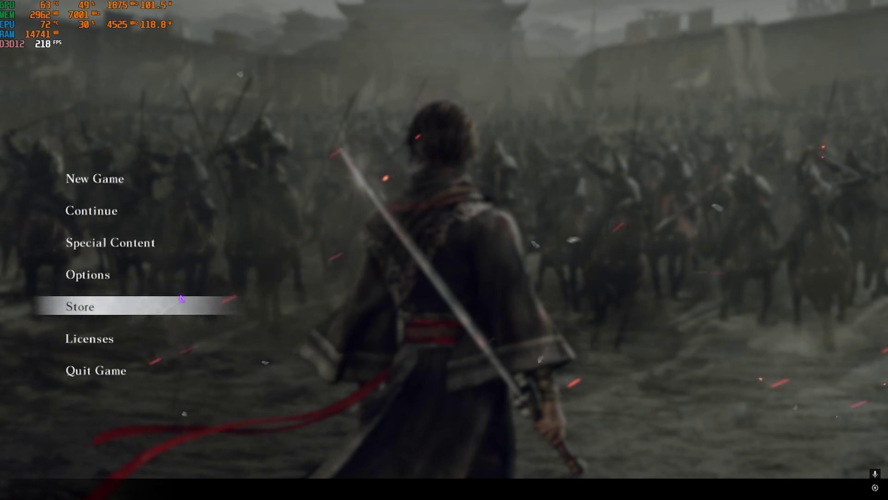
click(97, 273)
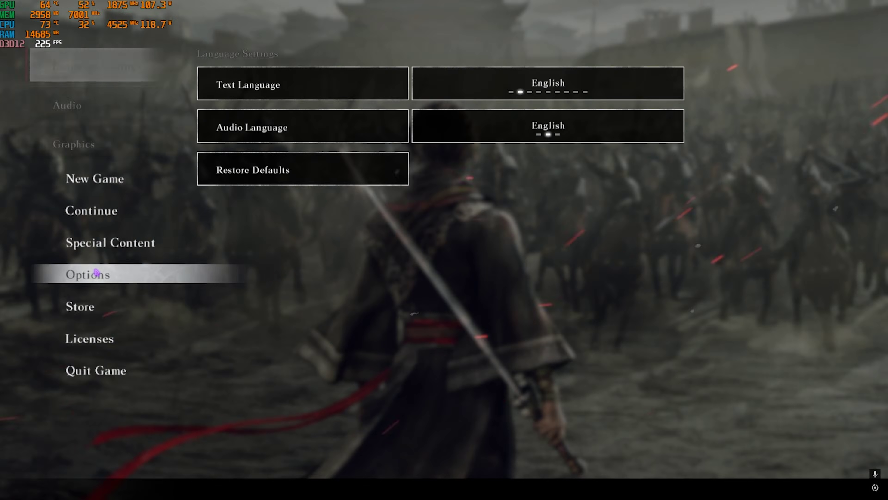
click(109, 145)
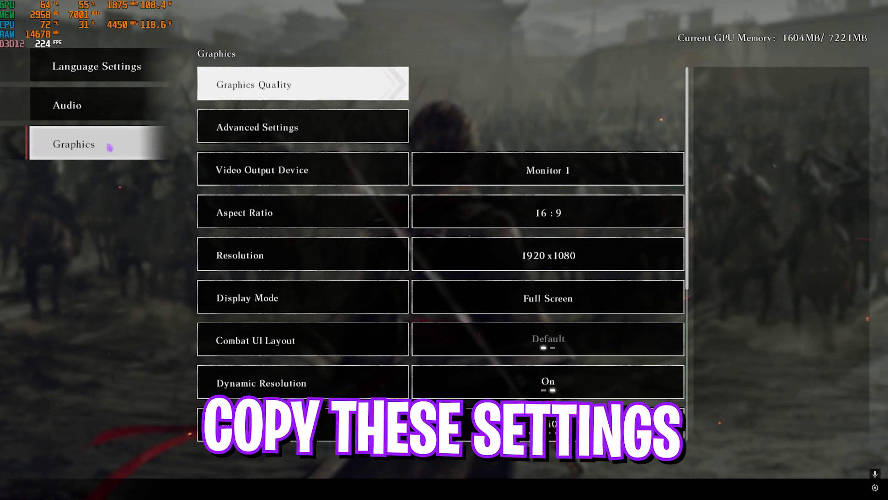
click(281, 92)
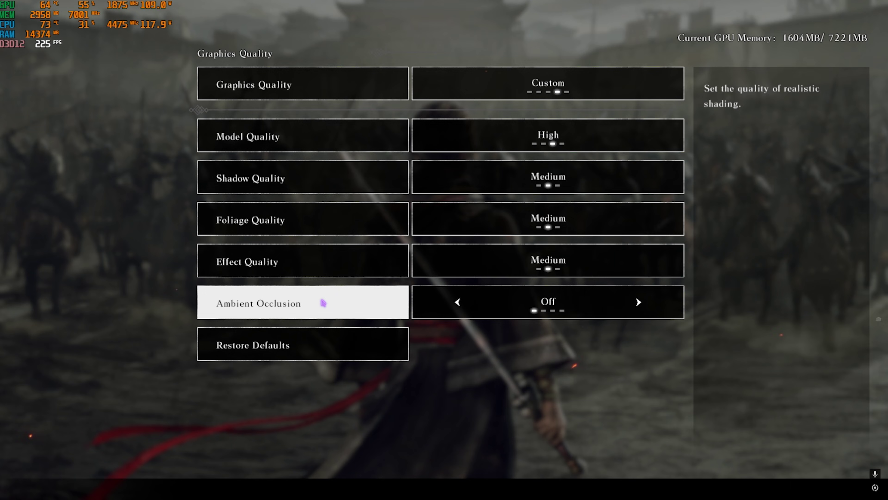
In Advanced Settings, set Texture Quality Medium, Volumetric Fog and Lens Flare Off, Characters Normal
key(Escape)
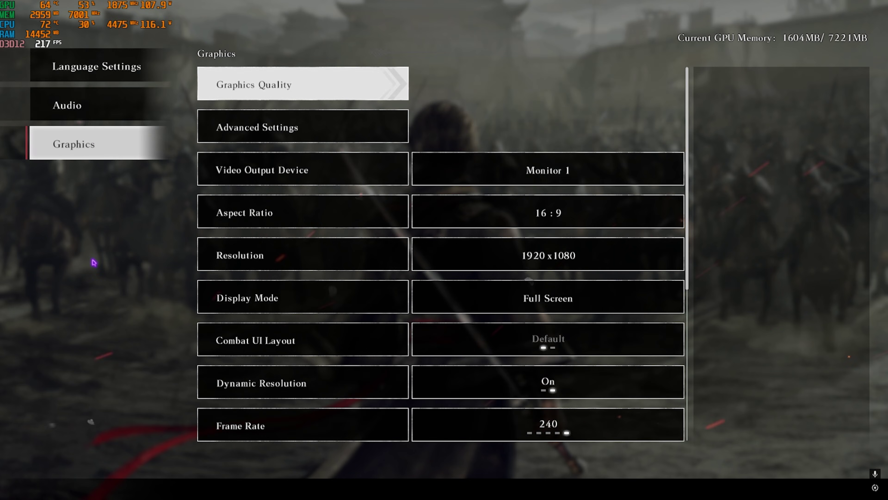
click(216, 128)
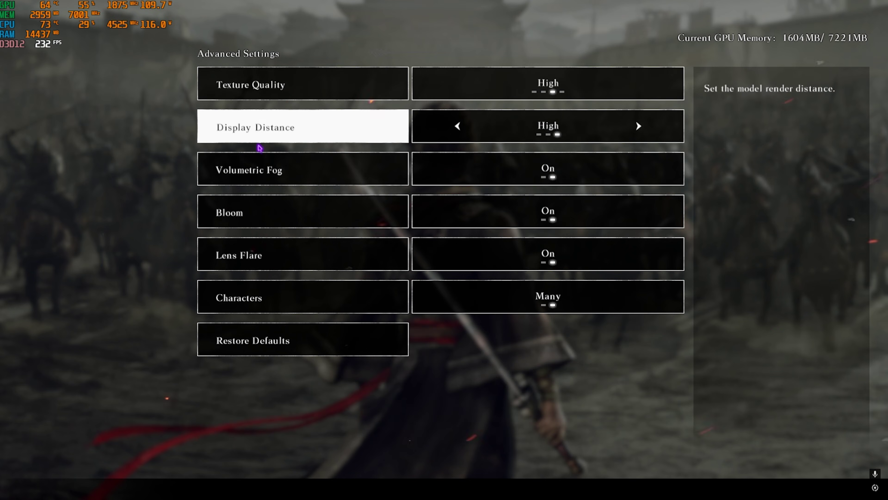
click(458, 84)
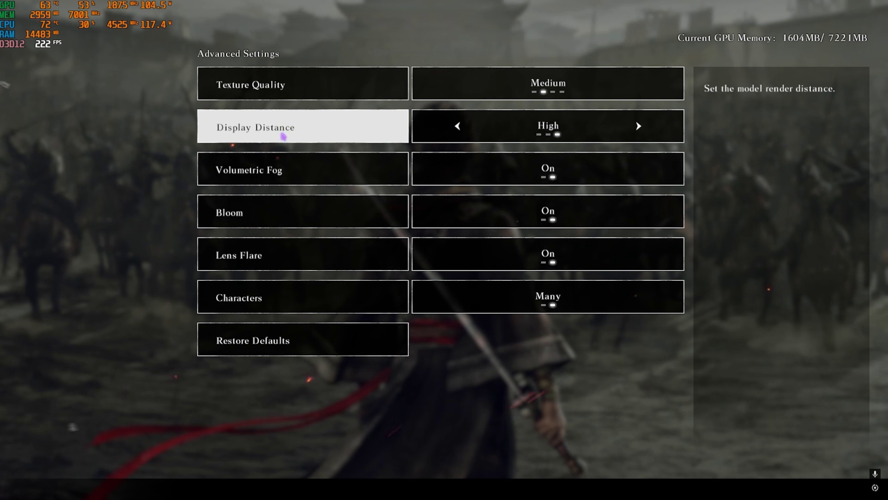
click(454, 171)
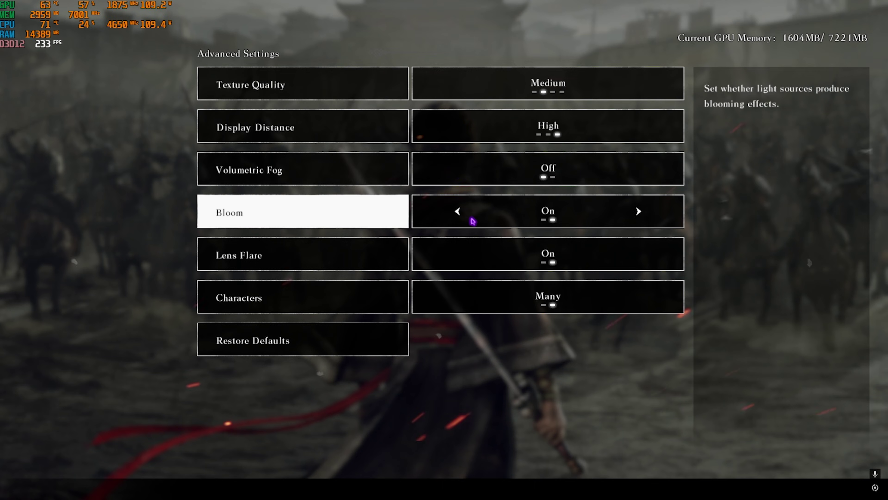
click(460, 258)
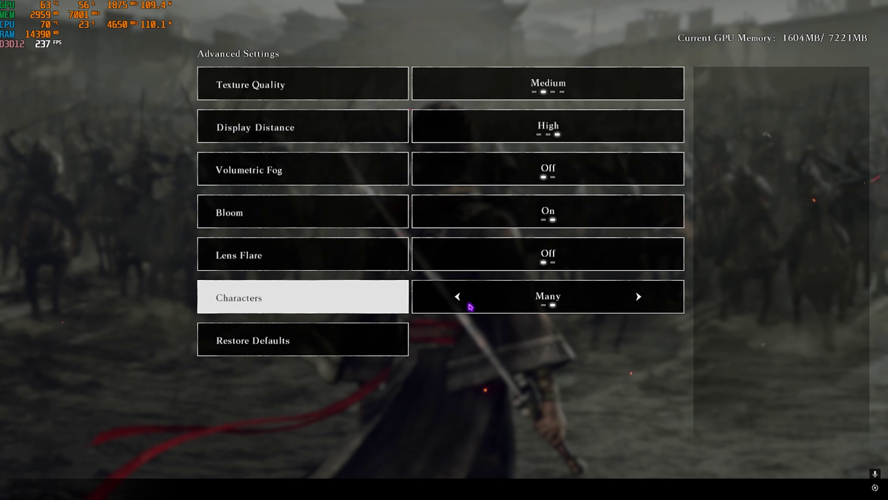
click(456, 296)
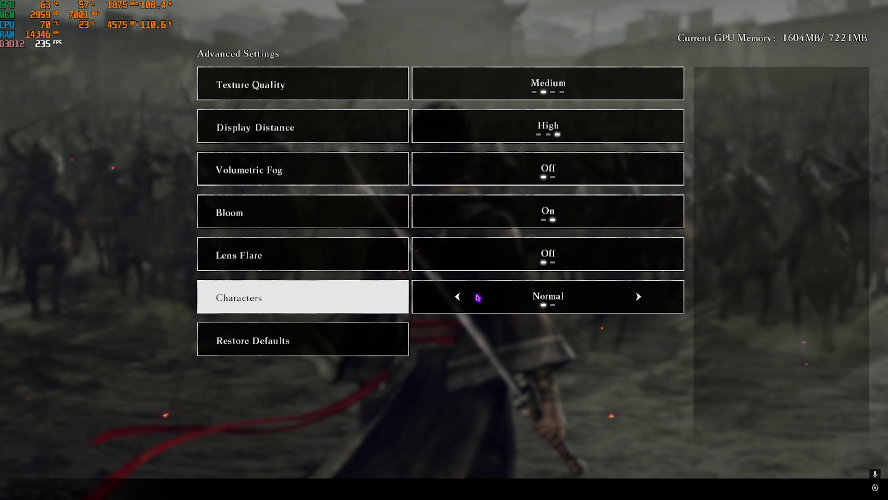
key(Escape)
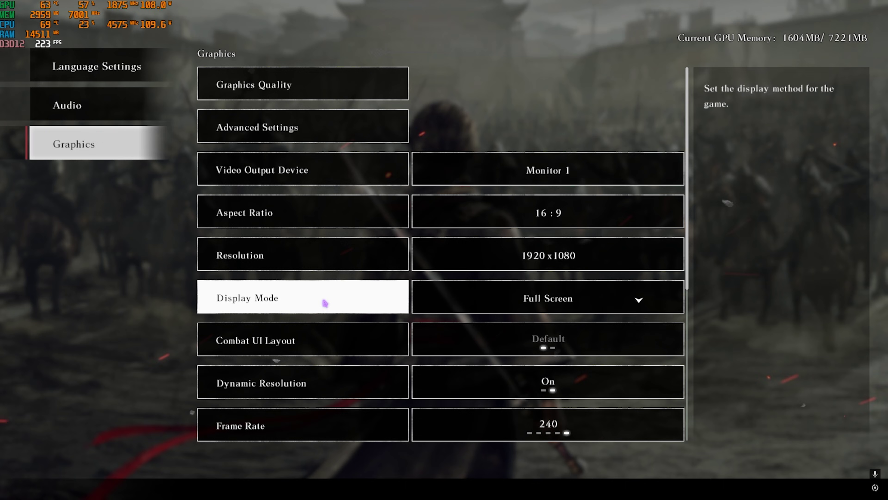
Turn Dynamic Resolution off and open Upscaling to check DLSS Super Resolution on Balanced
scroll(303, 342, down, 2)
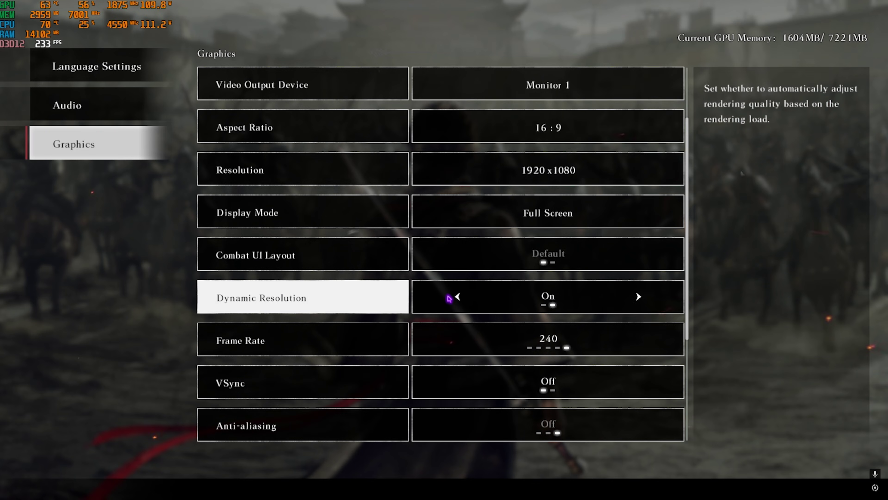
click(456, 296)
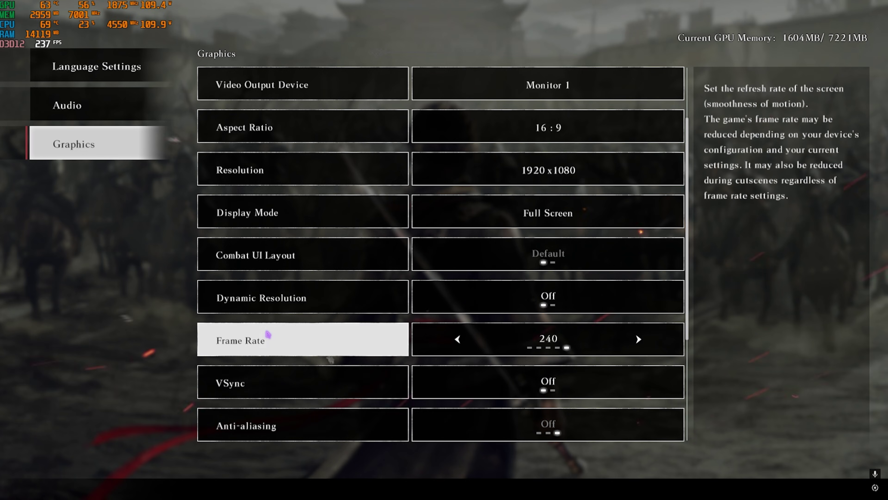
scroll(309, 378, down, 4)
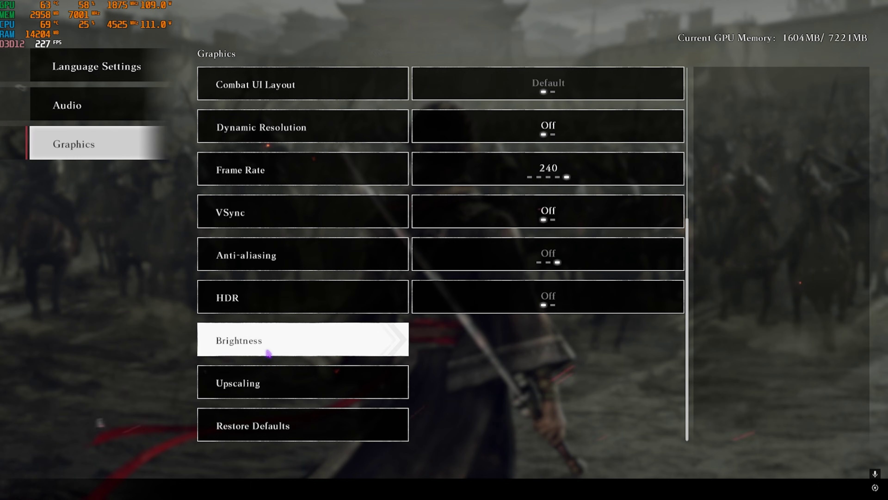
click(256, 379)
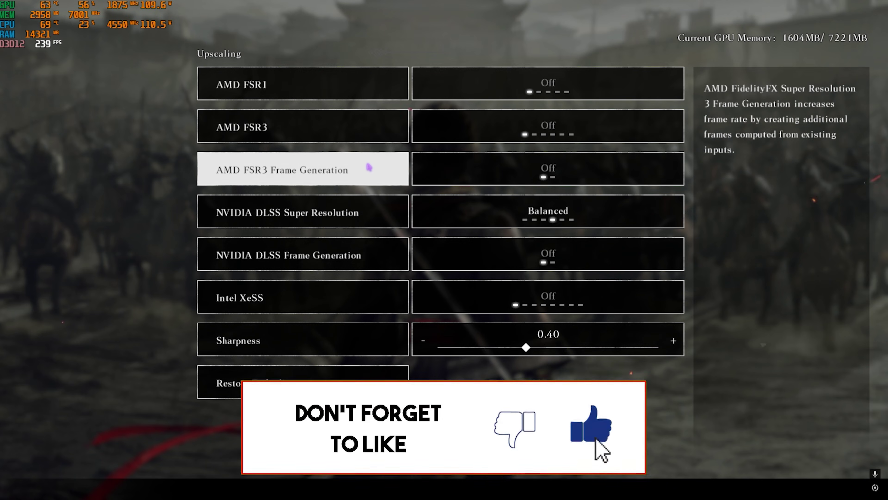
Back out of the graphics settings and Options to the main menu, saving the lowered settings
key(Escape)
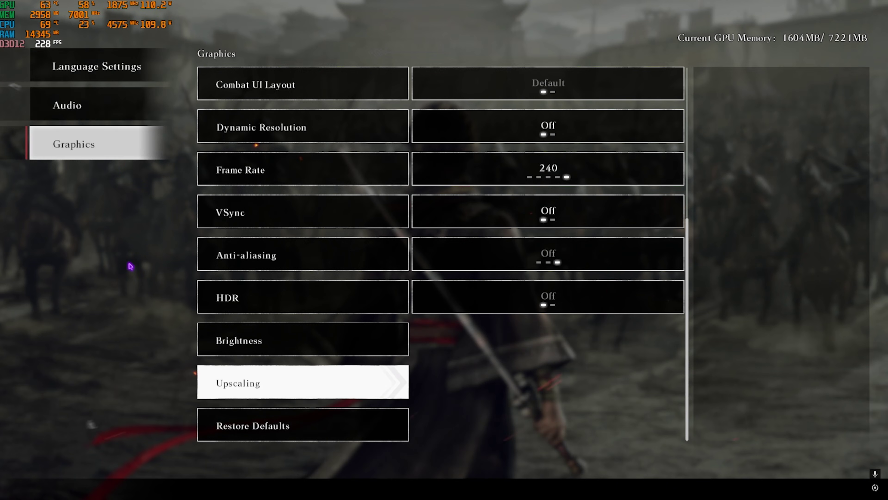
key(Escape)
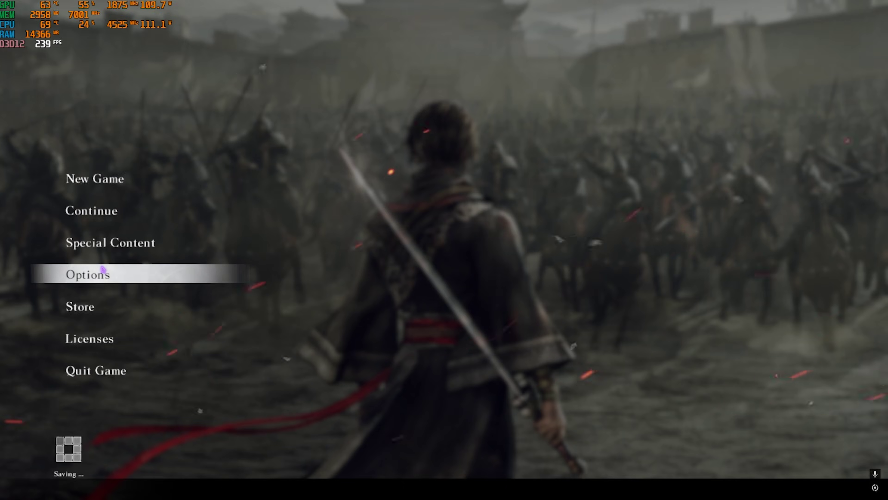